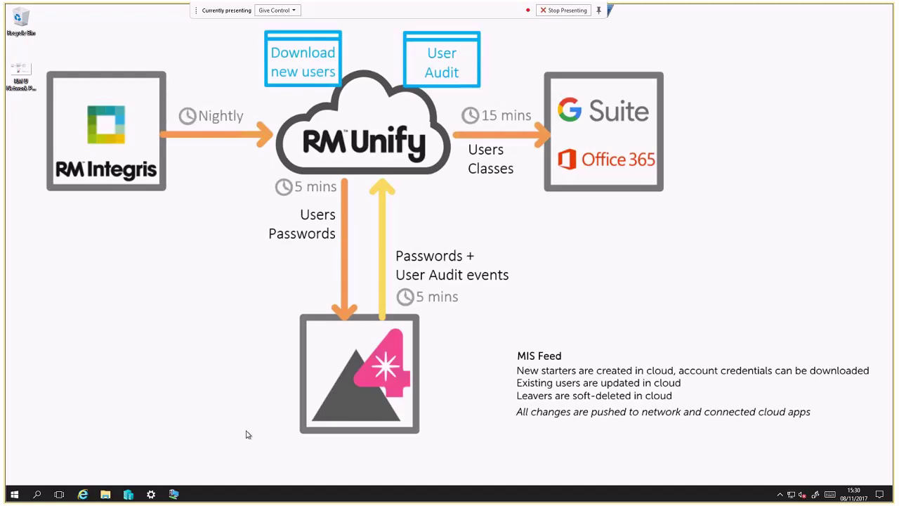
- Bring the RM Unify VM forward, tile the MPS-SR-01 server VM, and open the Management Console dashboard
mouse_move(174, 495)
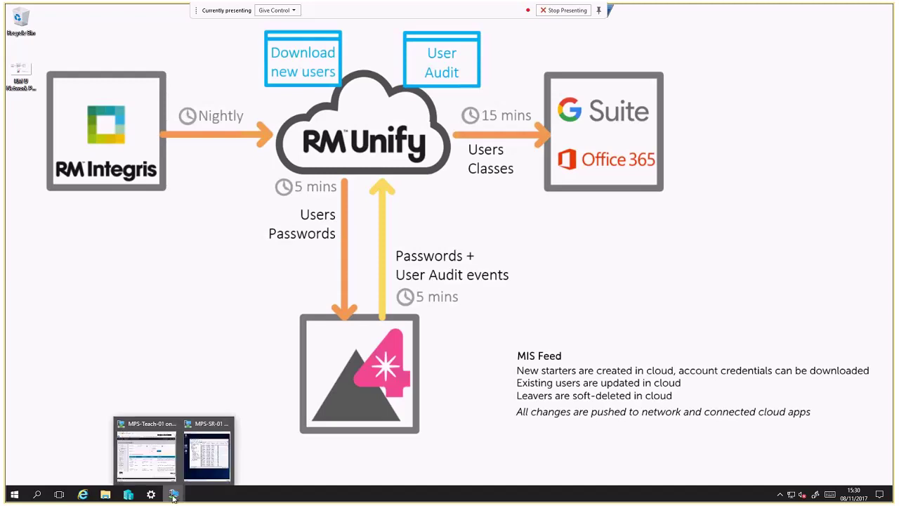
left_click(151, 473)
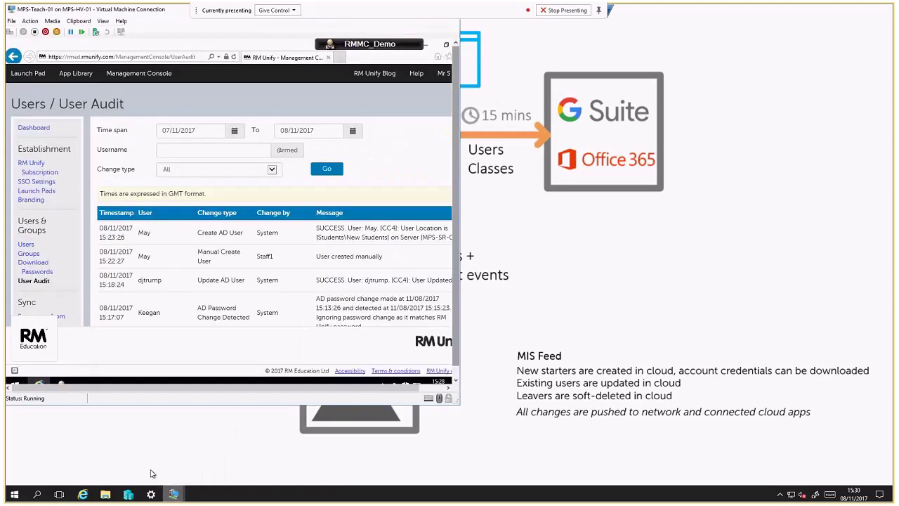
left_click(34, 74)
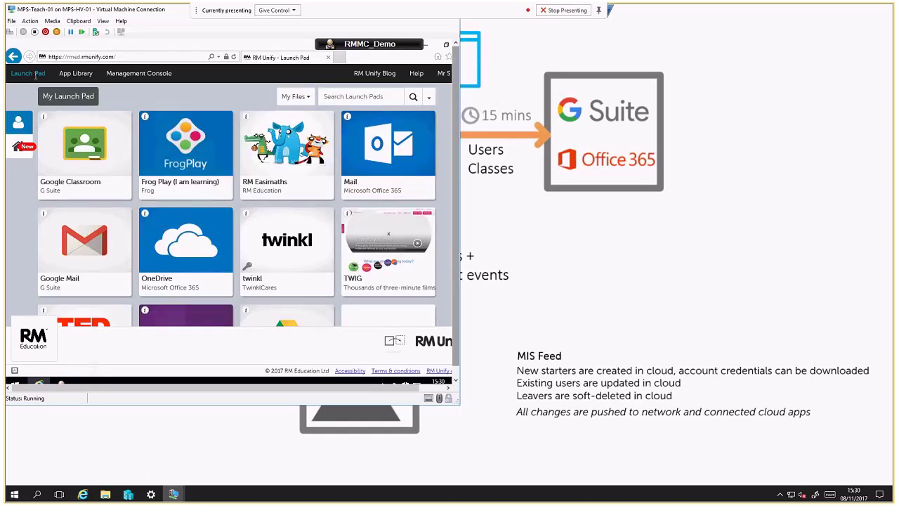
mouse_move(174, 495)
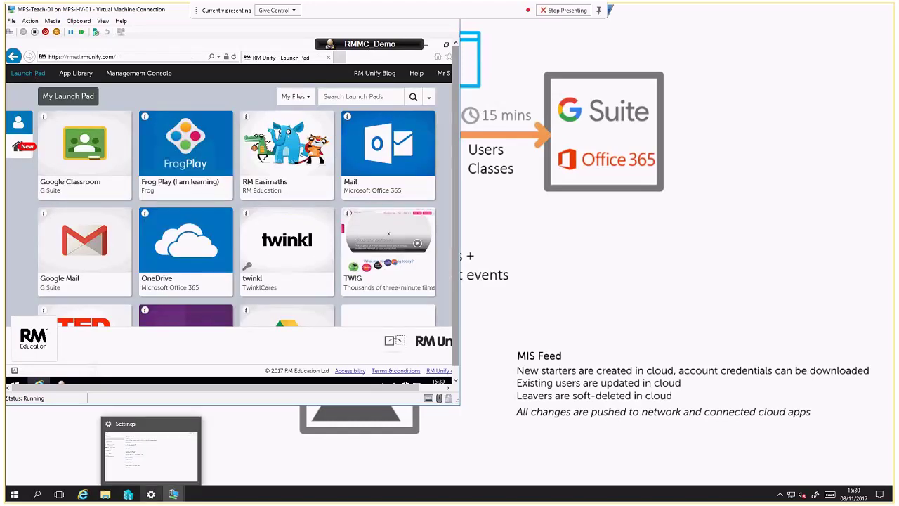
left_click(207, 456)
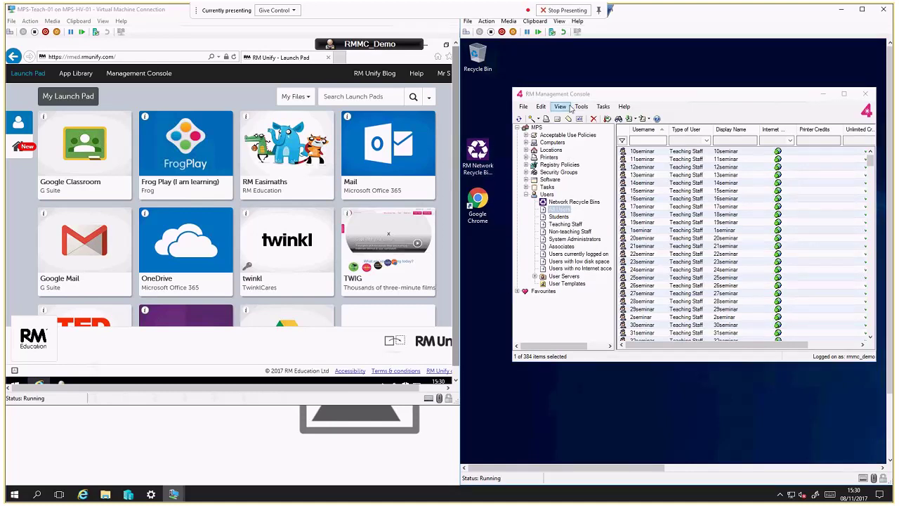
left_click(145, 74)
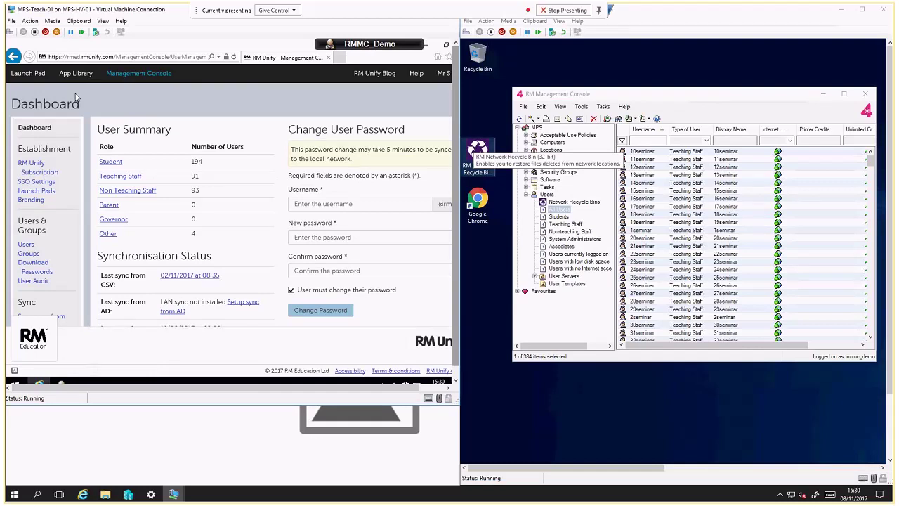
- Run the User Audit from 07/11/2017, then open the Student users list
left_click(33, 280)
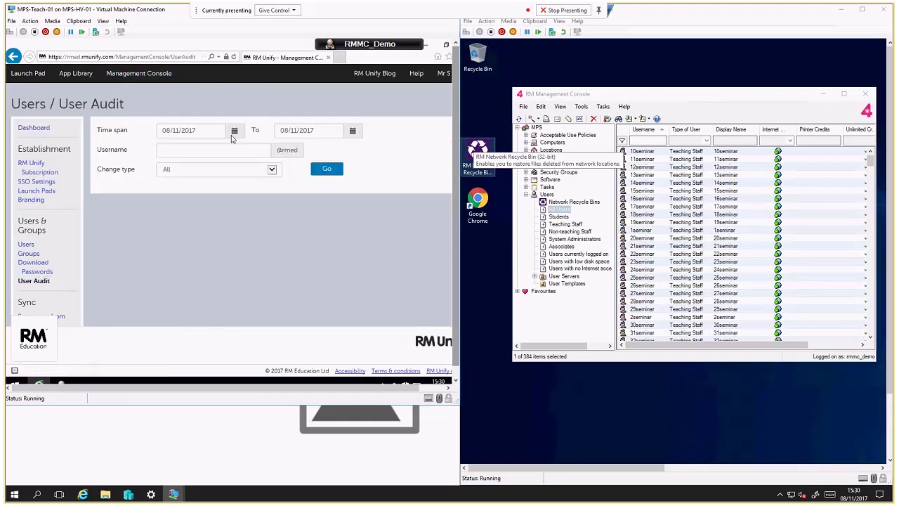
left_click(234, 132)
left_click(162, 199)
left_click(328, 175)
left_click(120, 73)
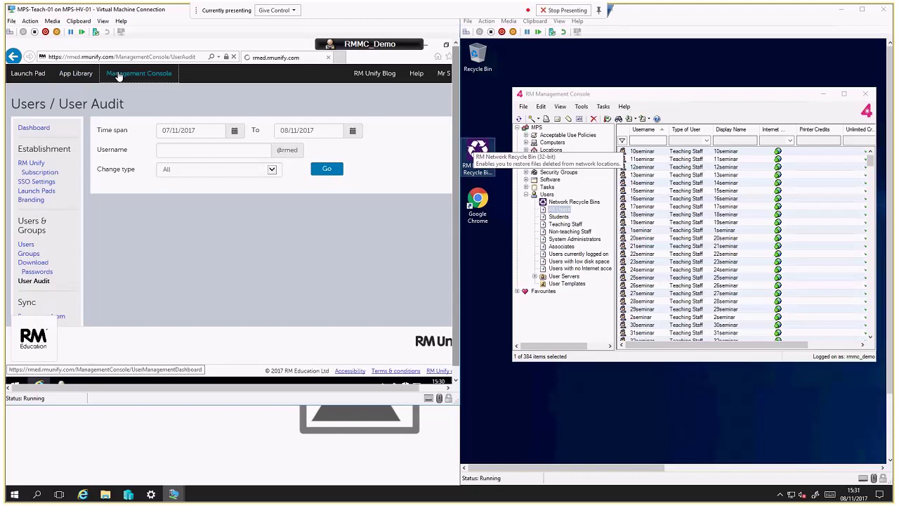
left_click(113, 163)
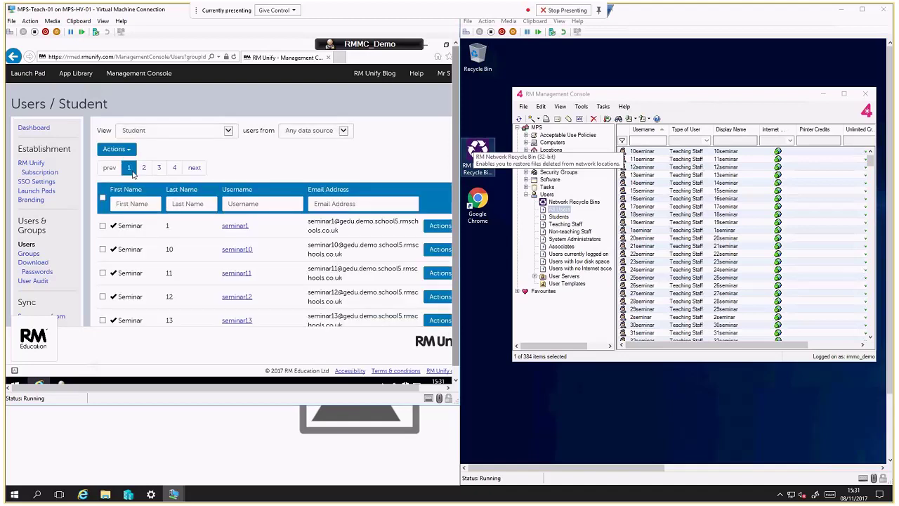
- Start creating a new user and enter the student's first and last name
left_click(125, 151)
left_click(125, 165)
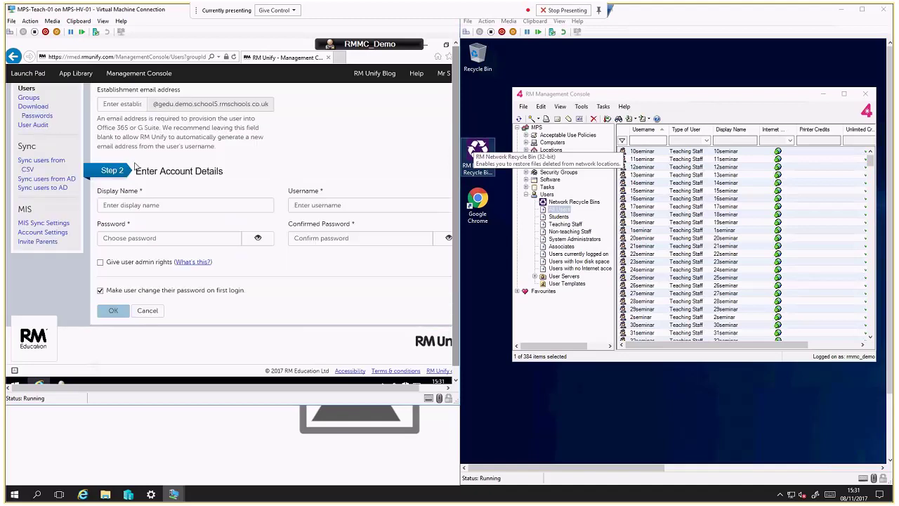
scroll(138, 204, "up", 3)
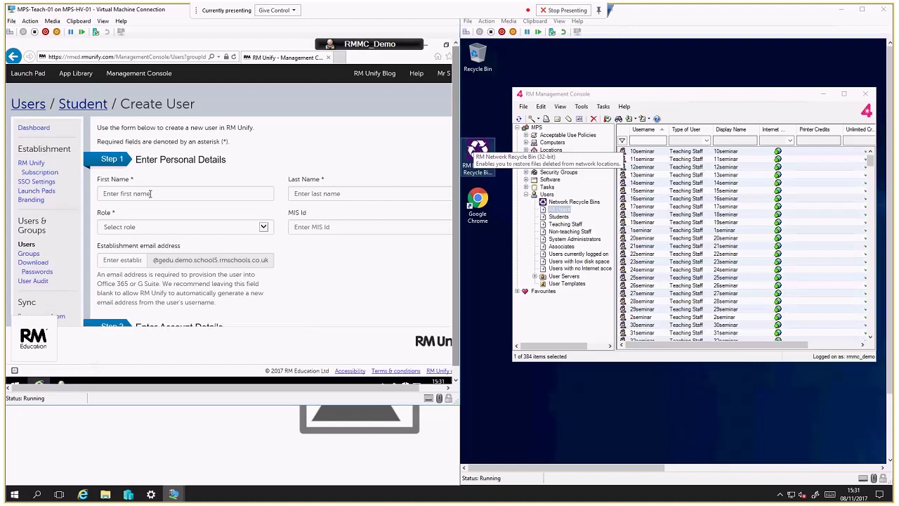
left_click(150, 194)
type("Sam")
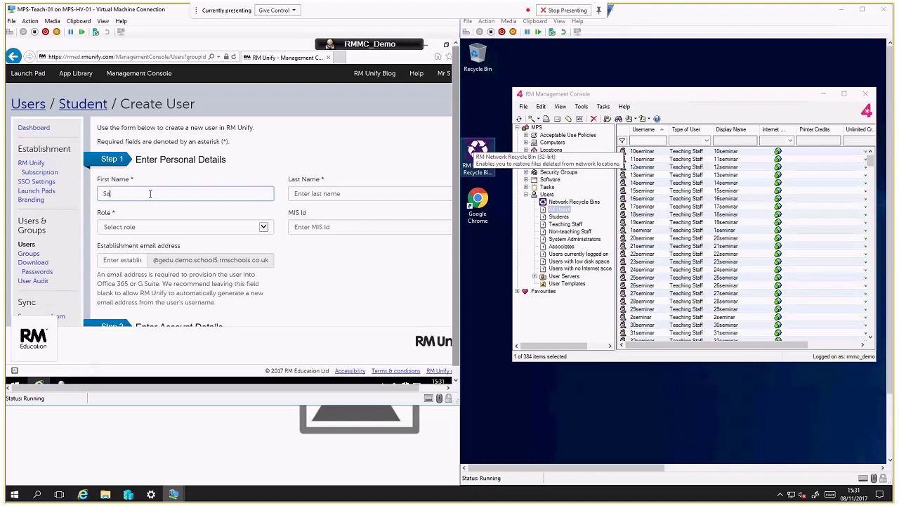
left_click(310, 194)
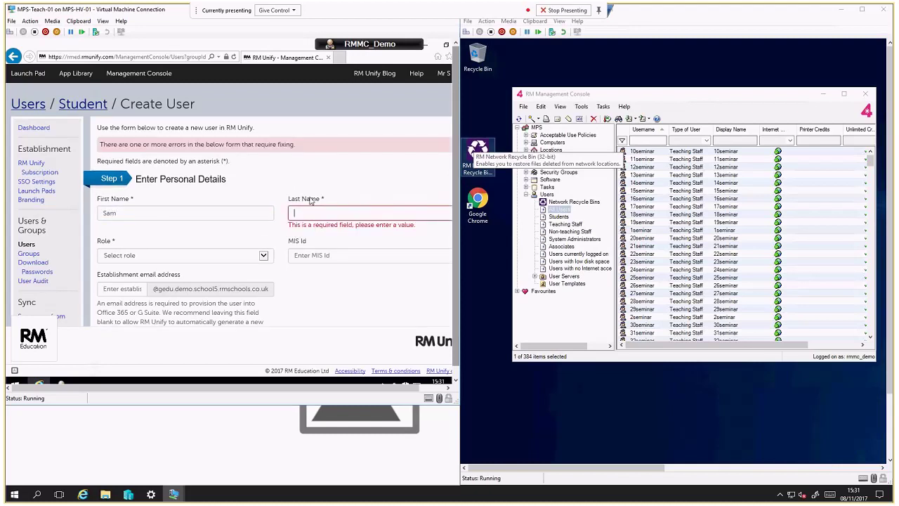
type("Smith")
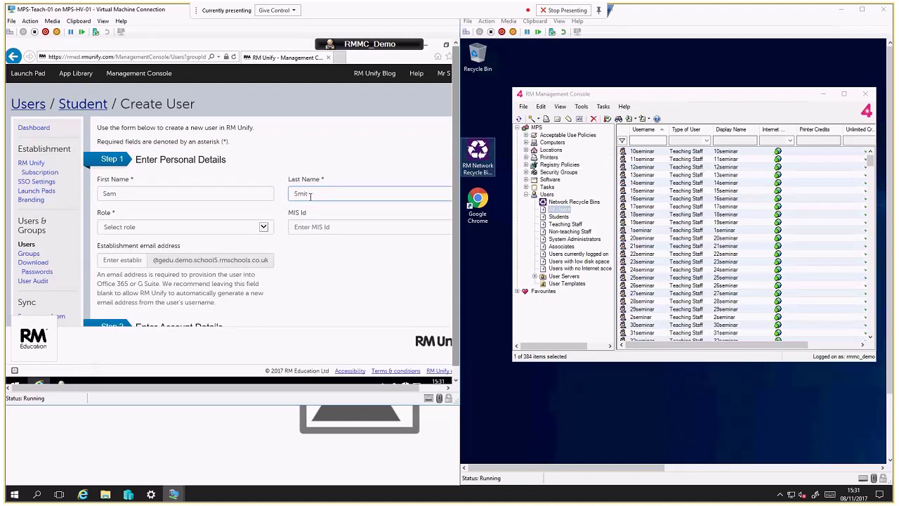
- Set the role to Student, enter the establishment email, and set year of entry 2014
left_click(256, 227)
left_click(256, 236)
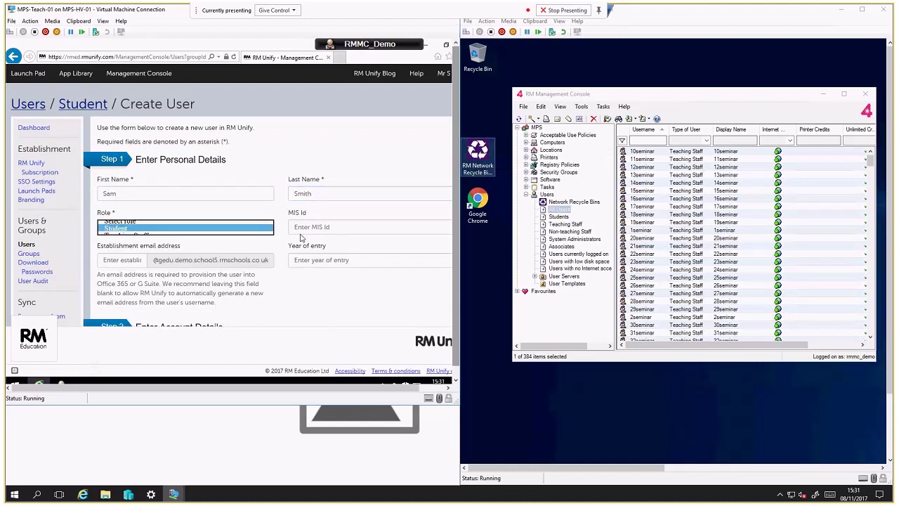
left_click(135, 247)
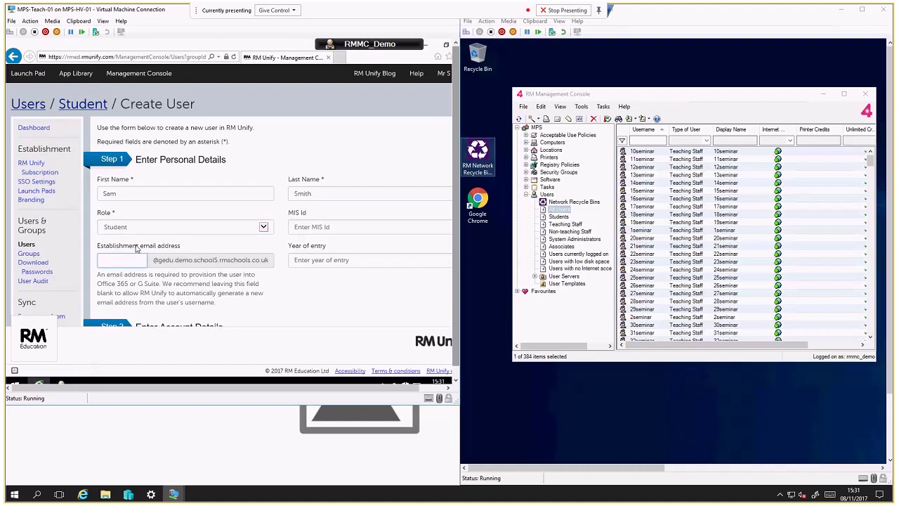
type("ssmith")
left_click(309, 260)
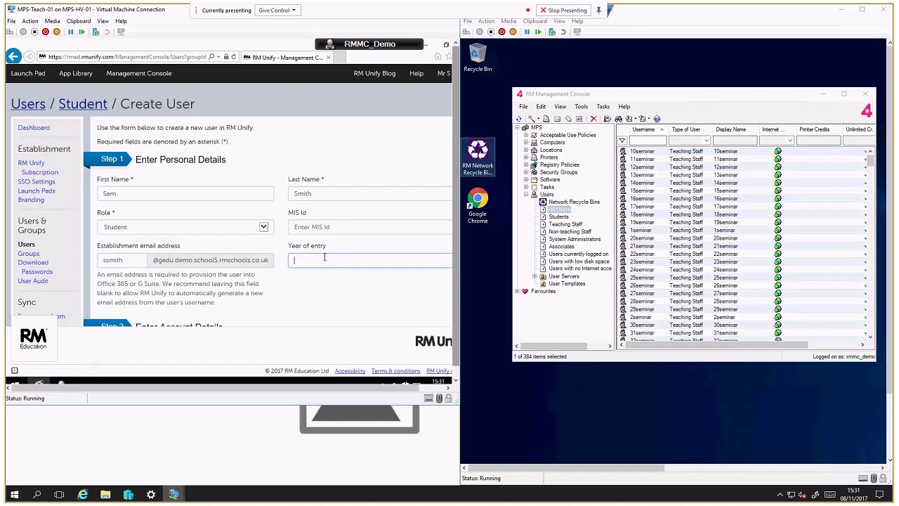
type("2014")
- Enter the student's username and a confirmed password, then submit the new user form
scroll(269, 279, "down", 1)
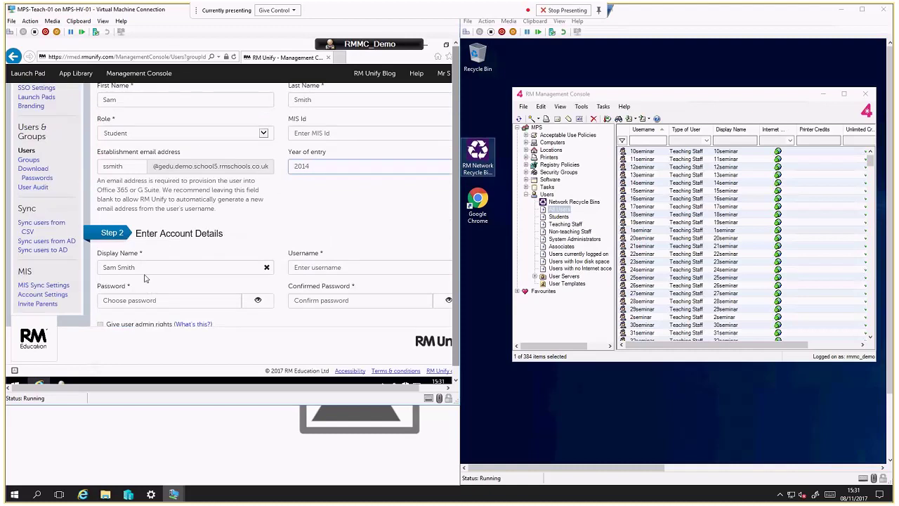
left_click(318, 271)
type("smaith")
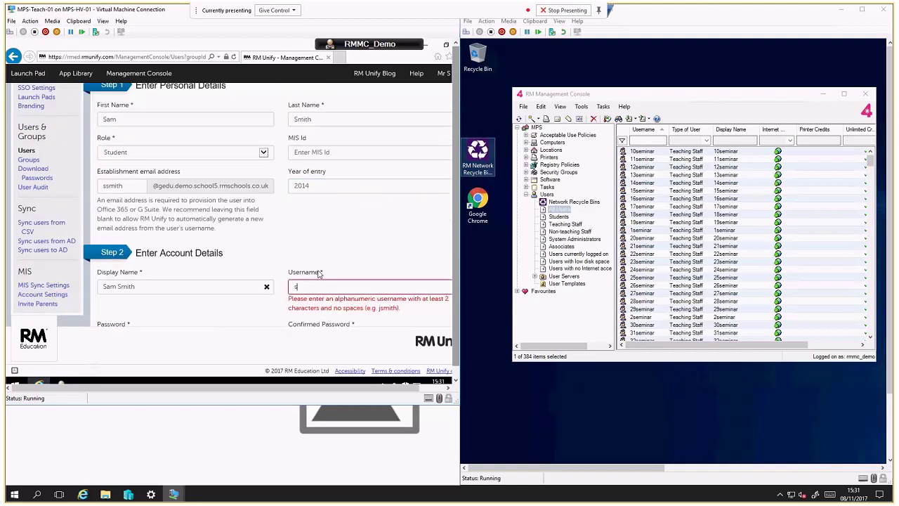
key("BackSpace")
key("BackSpace")
key("BackSpace")
key("BackSpace")
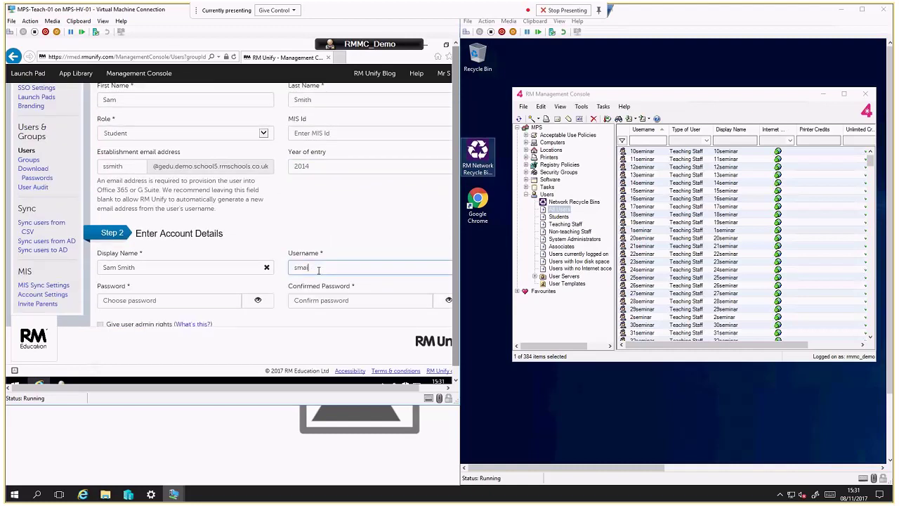
type("ith")
left_click(170, 300)
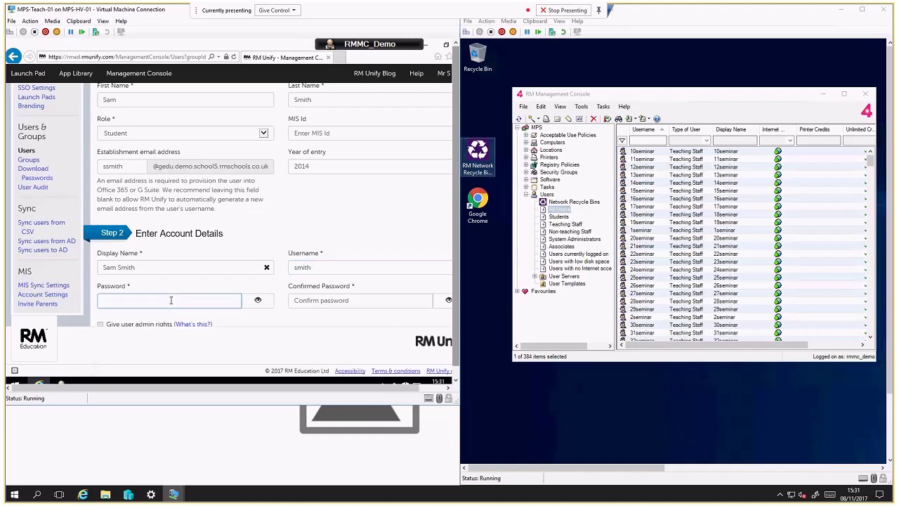
type("••••••")
left_click(318, 302)
type("••••••")
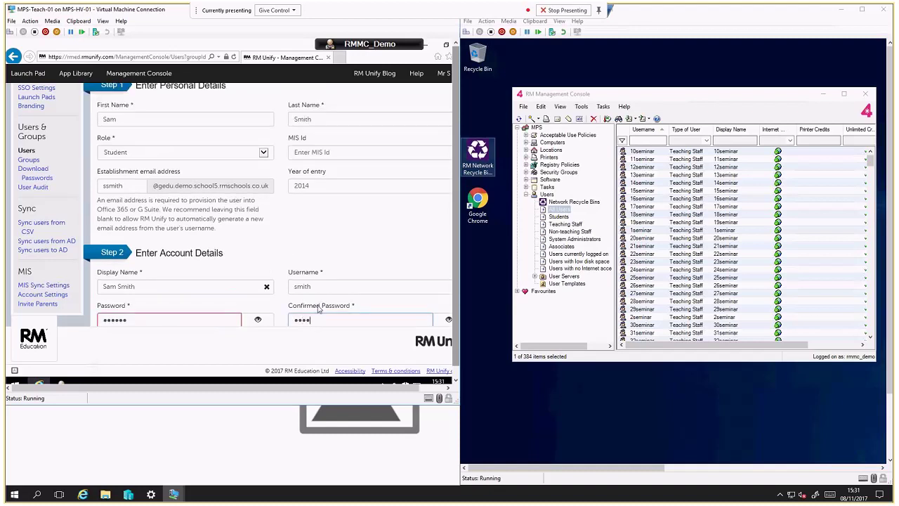
scroll(321, 274, "down", 1)
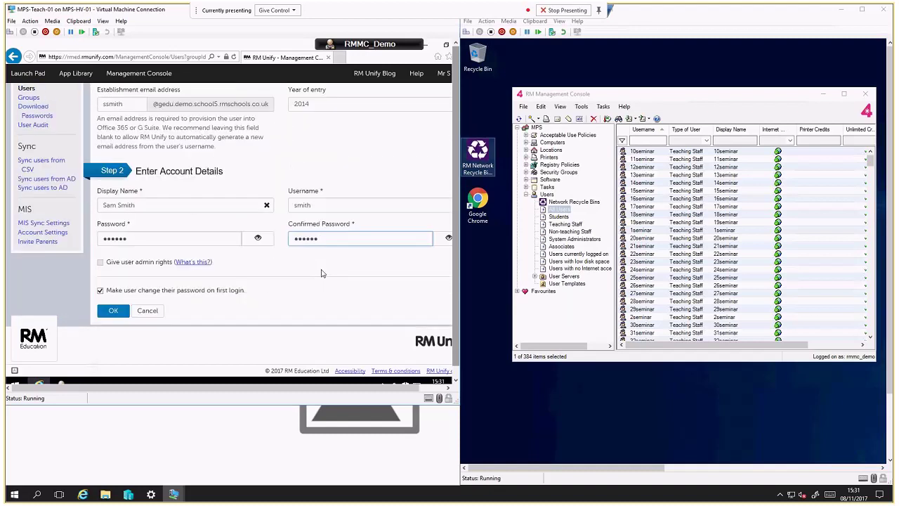
key("Return")
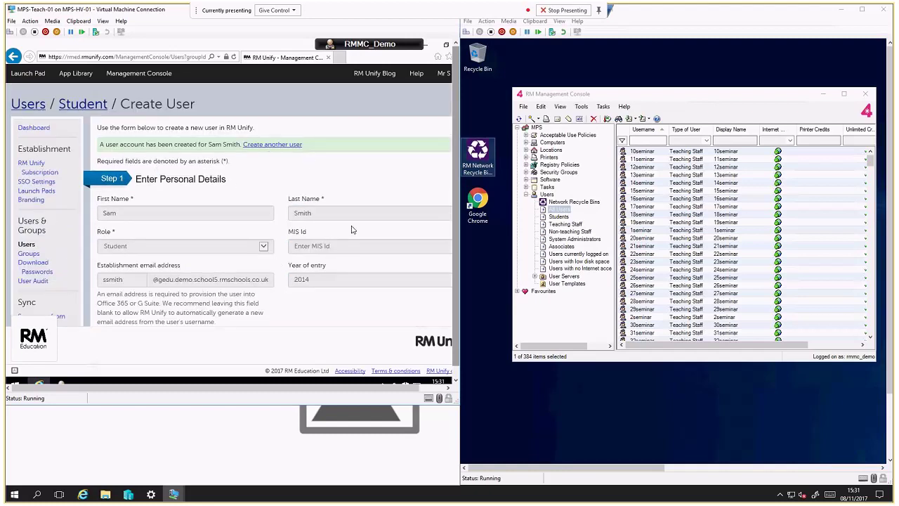
- Search the User Audit for events from 07/11/2017 onward
left_click(150, 79)
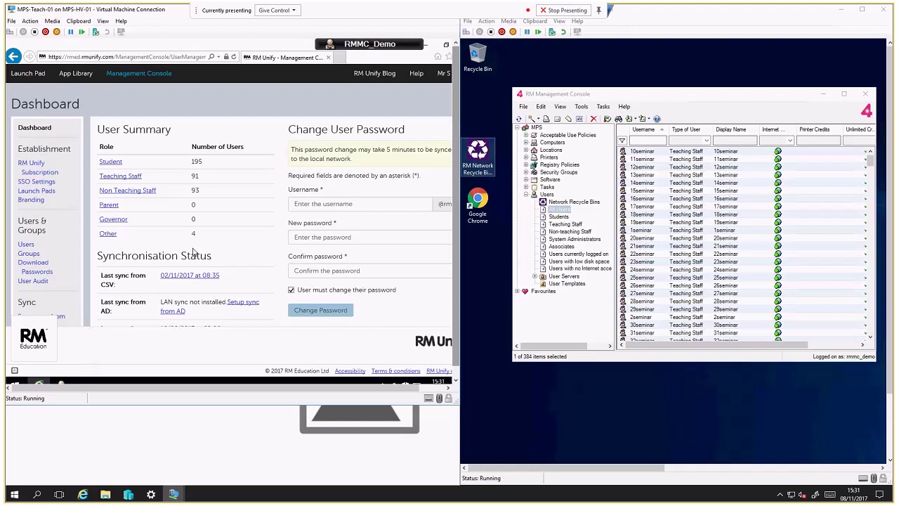
left_click(36, 282)
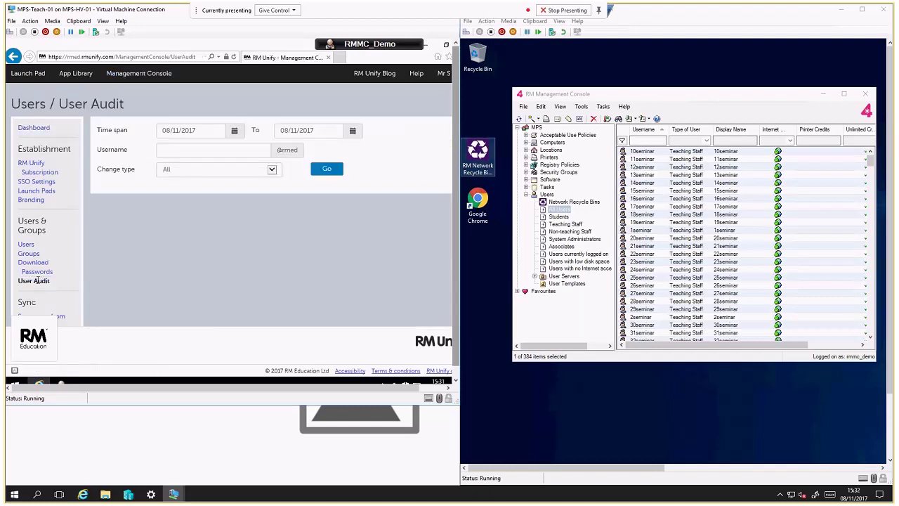
left_click(235, 130)
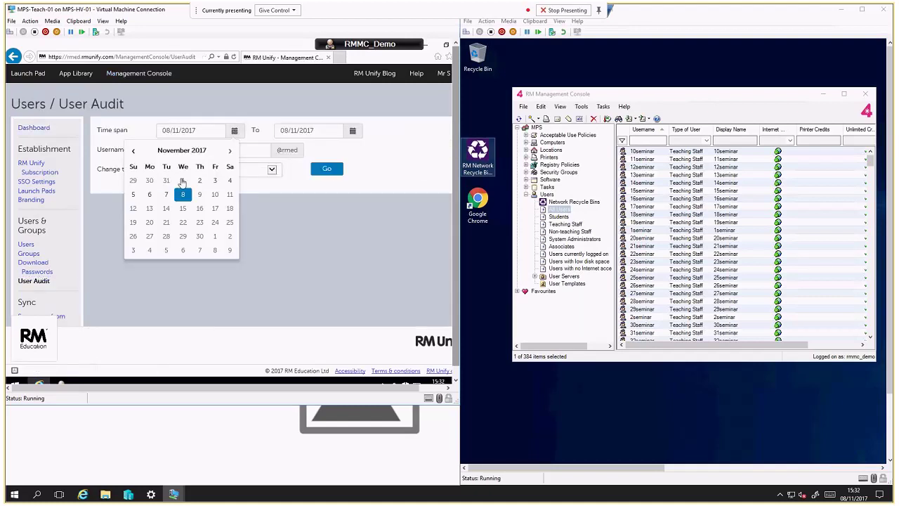
left_click(166, 195)
left_click(327, 169)
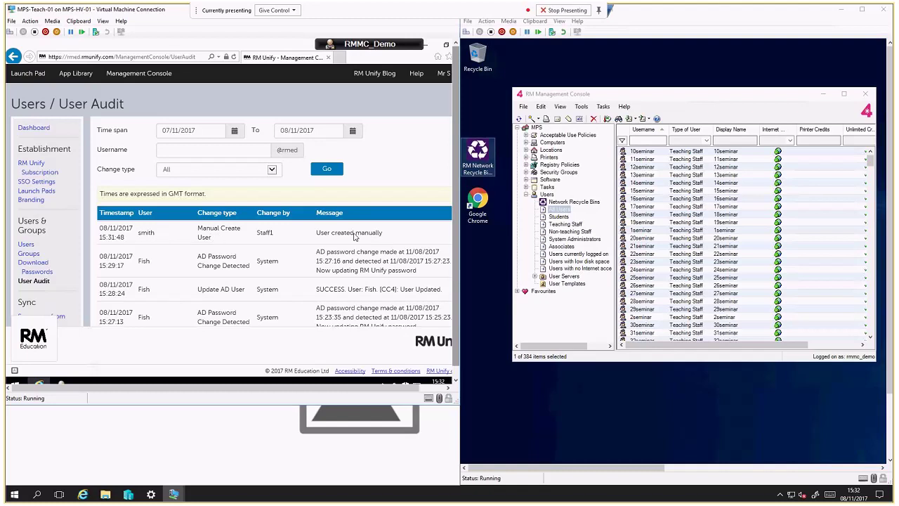
- Filter the server's user list by the student's username and open the account's properties
left_click(647, 140)
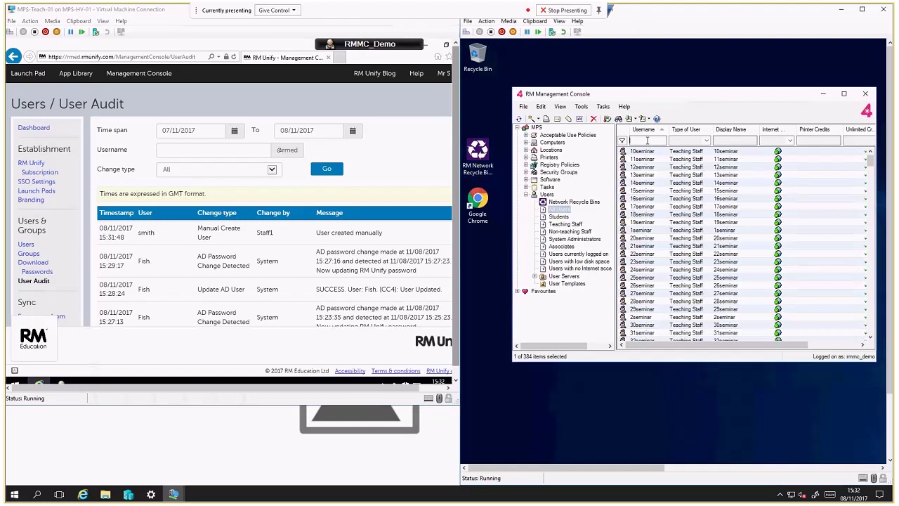
type("fish")
type("p")
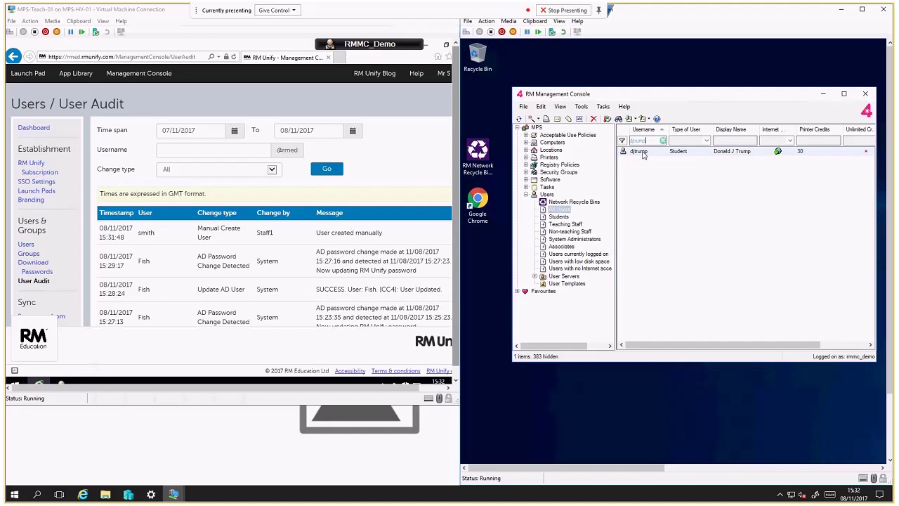
double_click(640, 151)
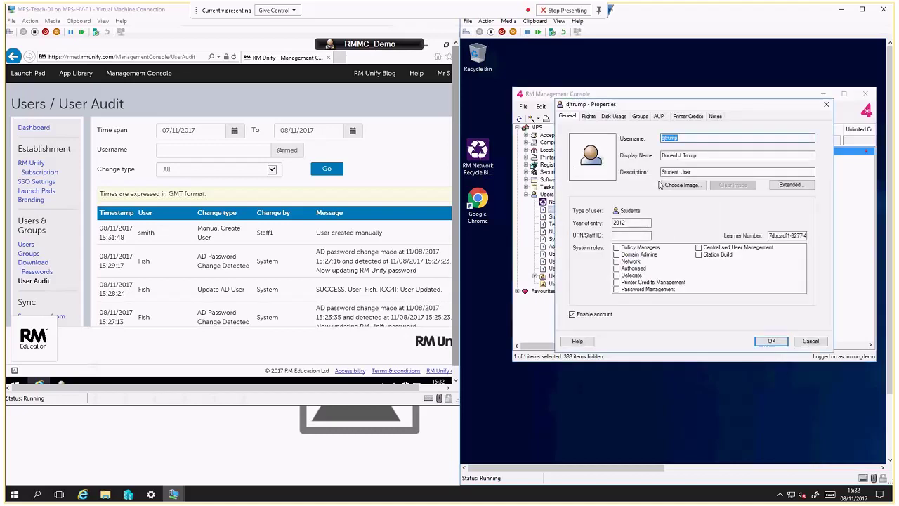
- Give the student account a new, confirmed password under Rights, then close the properties
left_click(589, 115)
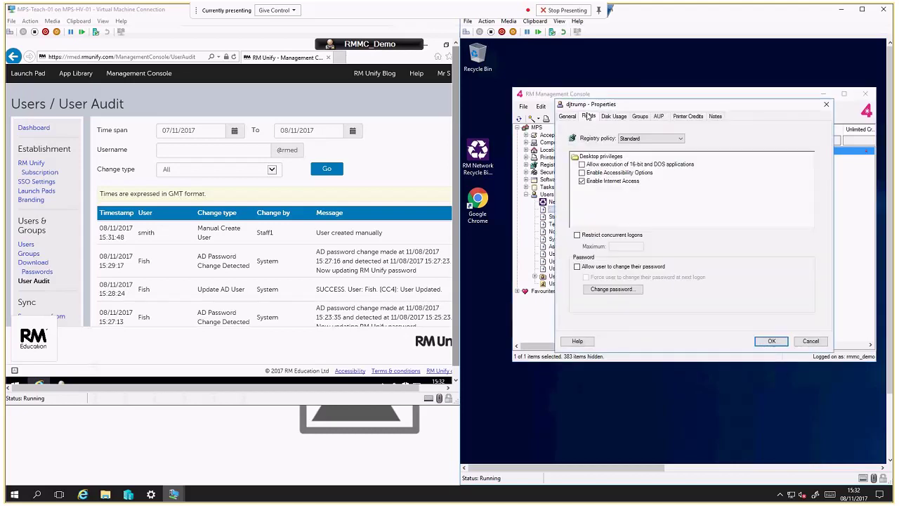
left_click(612, 289)
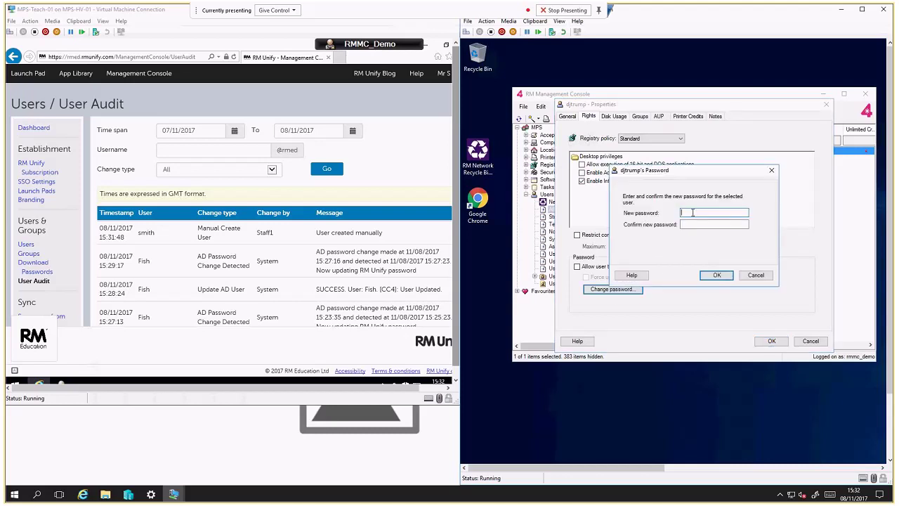
type("****")
left_click(704, 225)
type("*****")
left_click(715, 274)
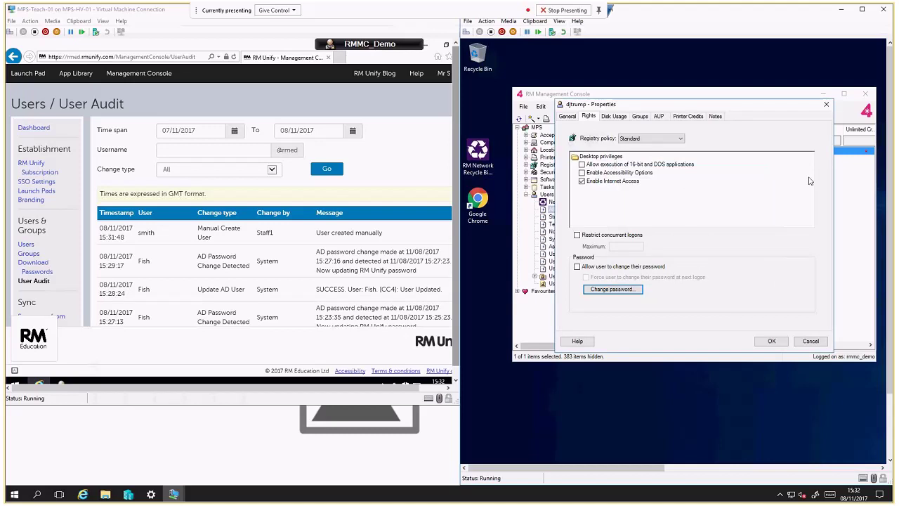
left_click(826, 105)
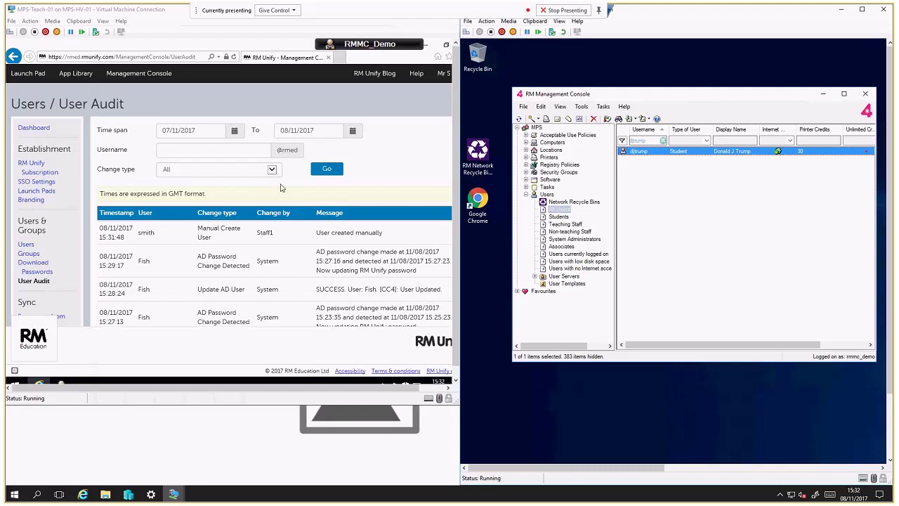
- Filter the User Audit to Cloud changes and review the results
scroll(273, 259, "down", 1)
scroll(277, 260, "down", 15)
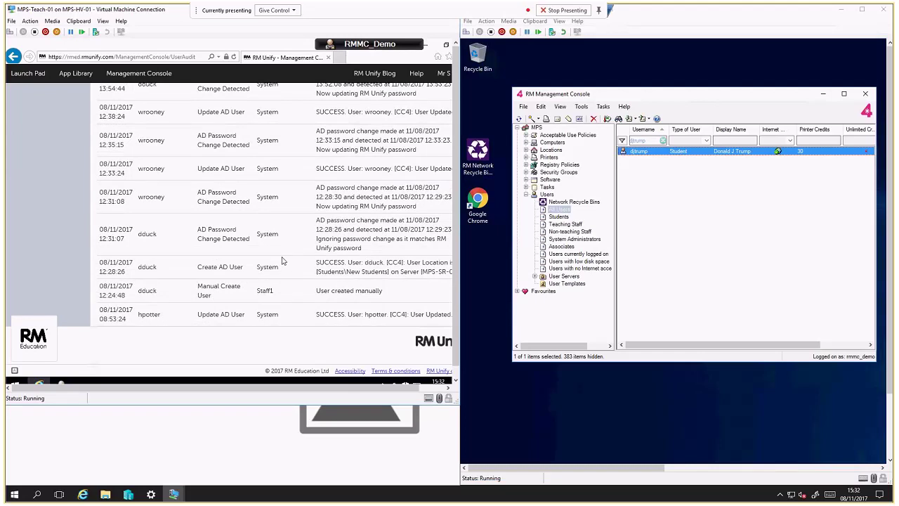
scroll(282, 260, "up", 15)
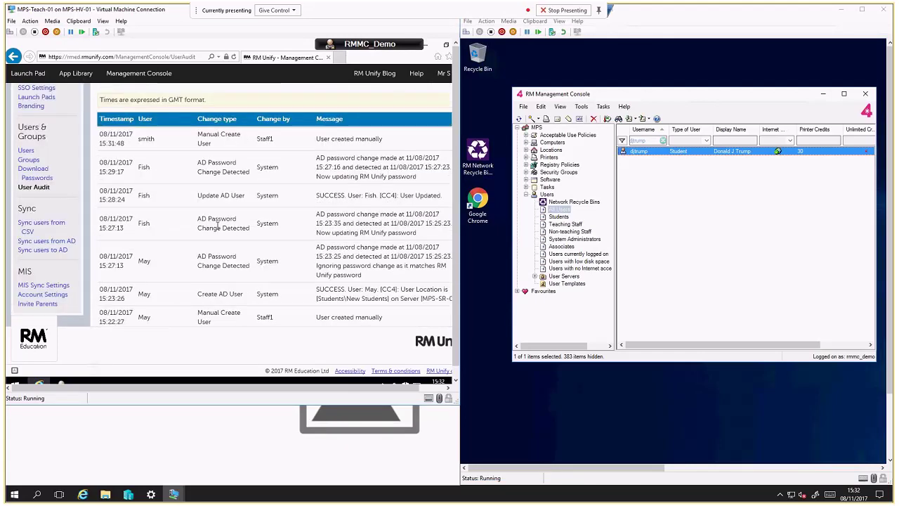
scroll(218, 224, "up", 2)
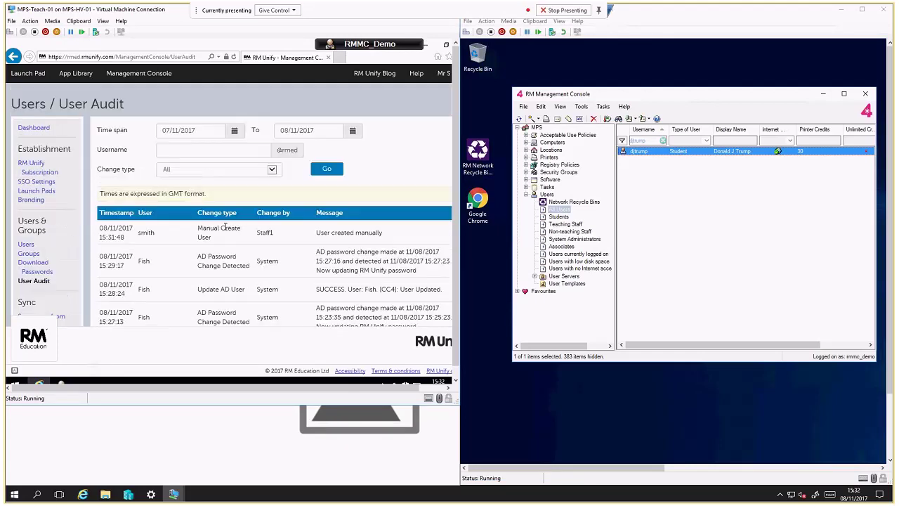
left_click(274, 170)
left_click(172, 177)
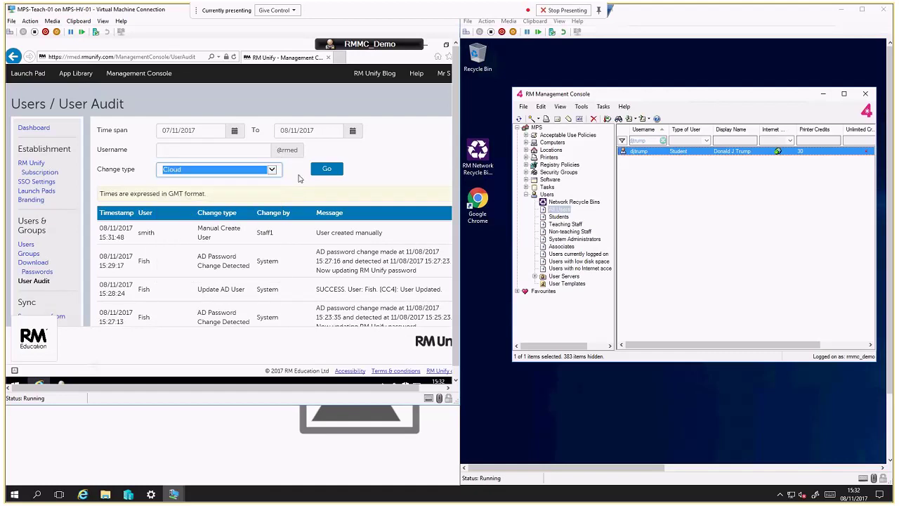
left_click(328, 173)
scroll(278, 250, "down", 3)
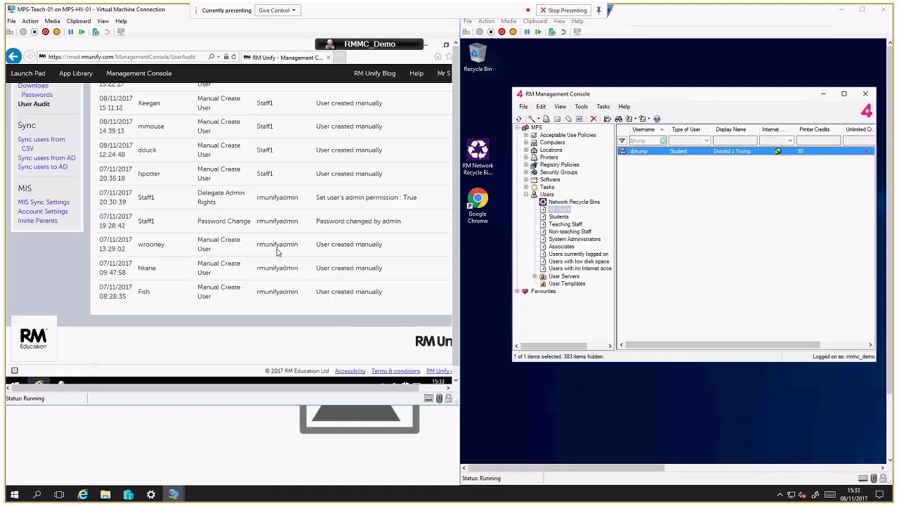
scroll(278, 232, "up", 3)
- Search for Network Agent changes, then Manual Create User entries, highlighting the newest user
left_click(272, 169)
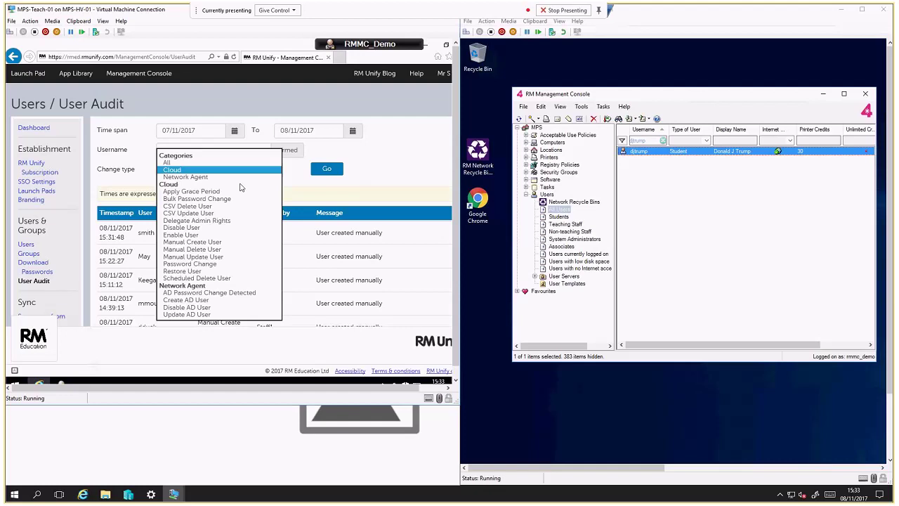
left_click(184, 178)
left_click(335, 174)
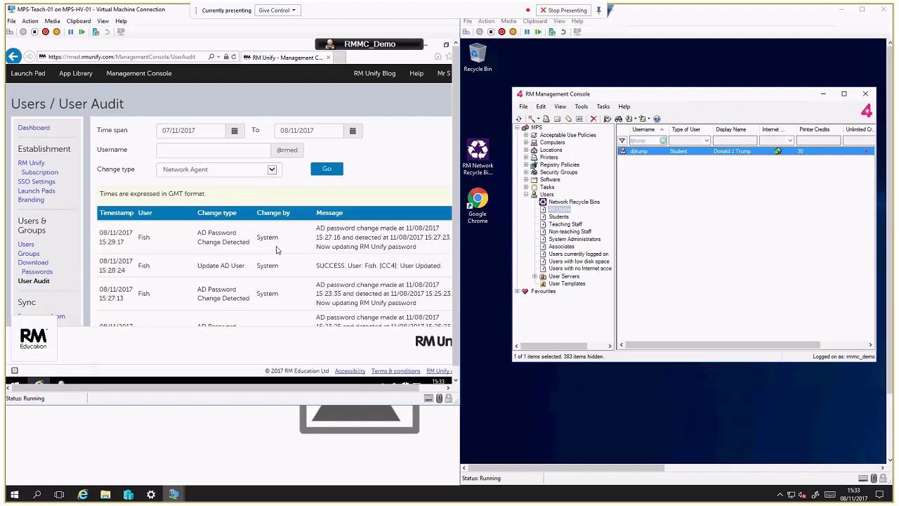
scroll(287, 267, "down", 10)
scroll(286, 267, "up", 3)
left_click(271, 169)
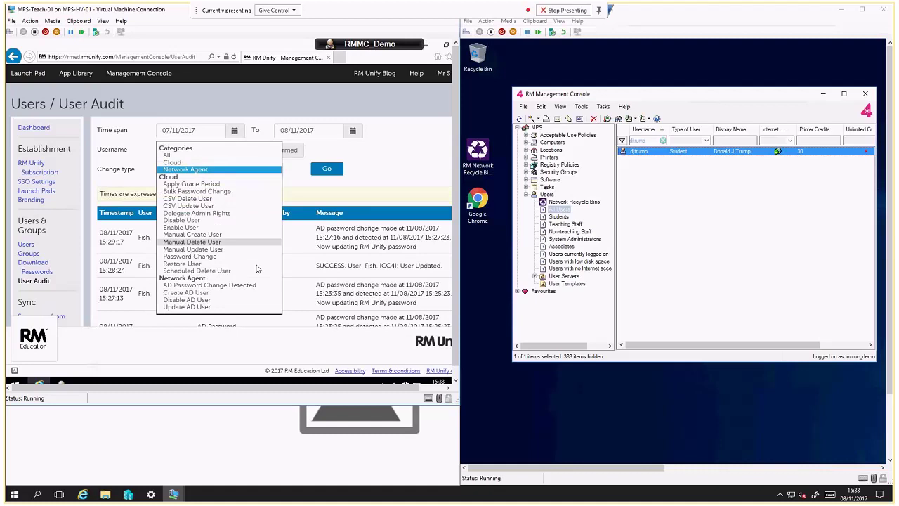
left_click(200, 234)
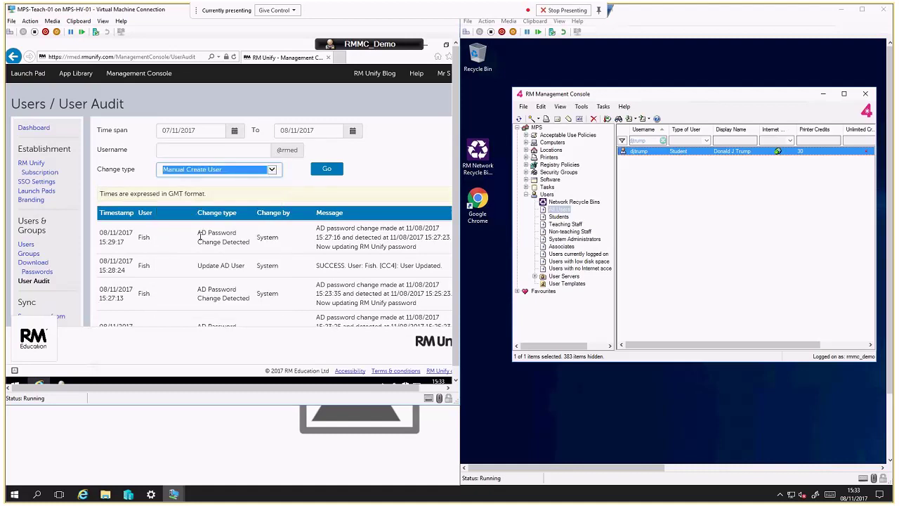
left_click(325, 169)
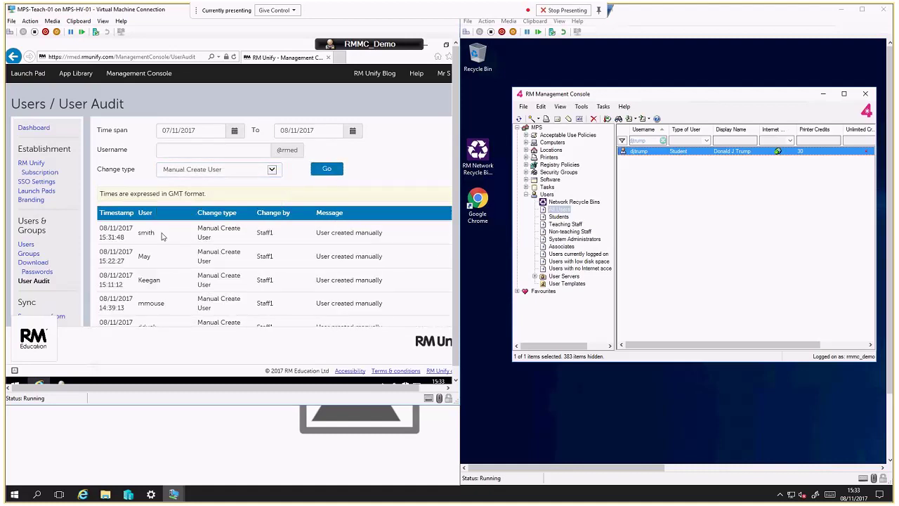
double_click(153, 236)
- Search the audit for Create AD User, then AD Password Change Detected events
left_click(271, 169)
left_click(220, 227)
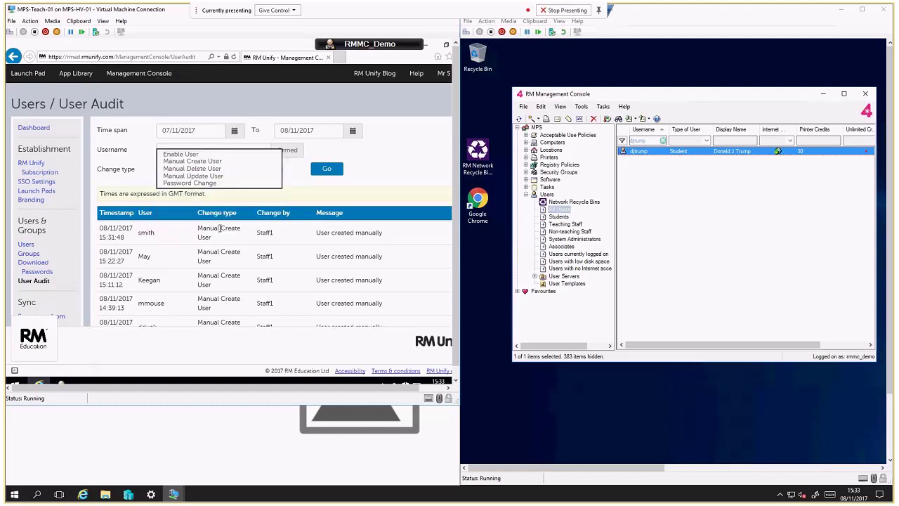
left_click(327, 169)
scroll(183, 188, "down", 3)
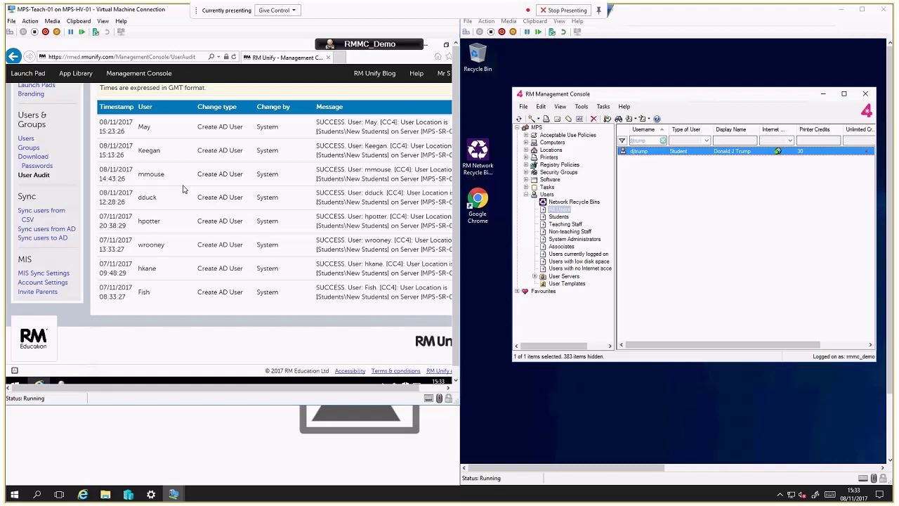
scroll(217, 223, "up", 3)
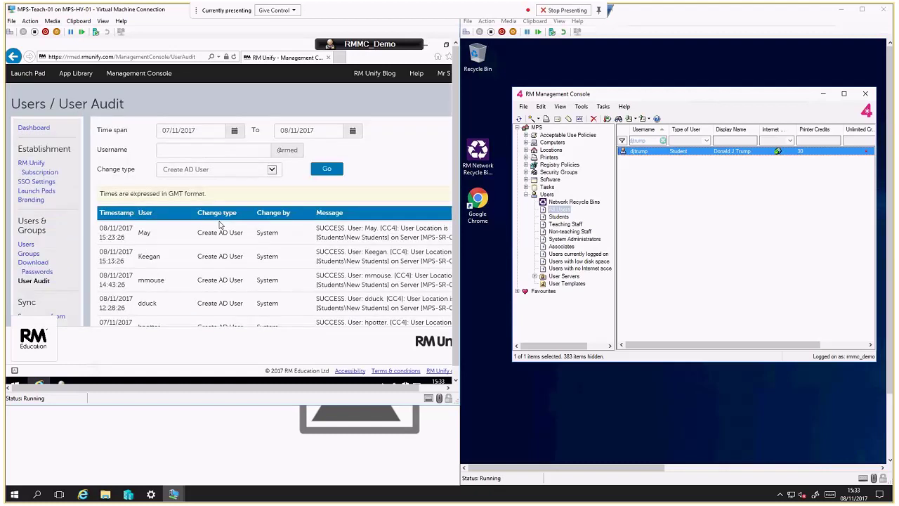
left_click(277, 171)
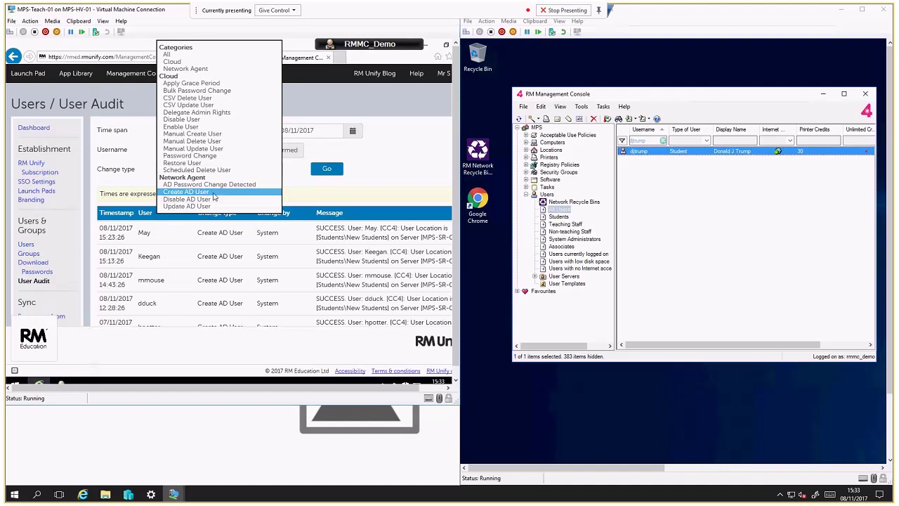
left_click(210, 184)
left_click(325, 175)
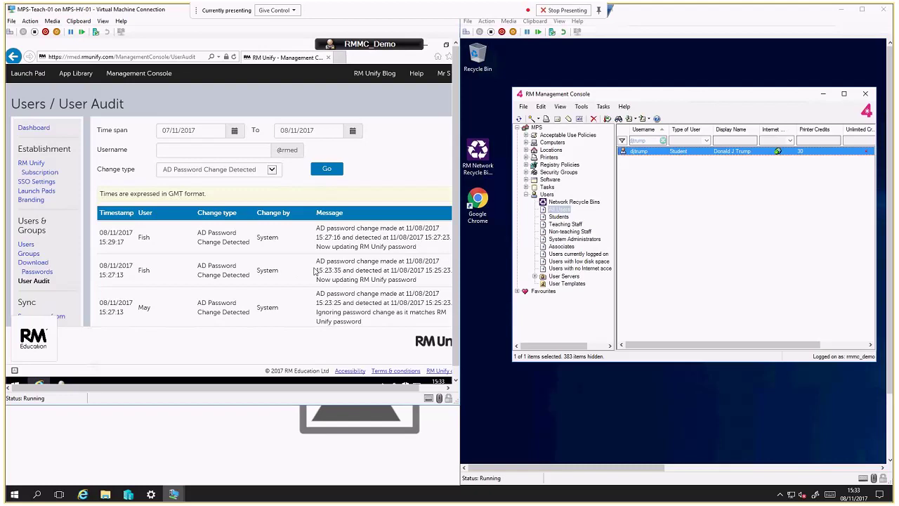
- Filter the audit to Disable User events
left_click(260, 170)
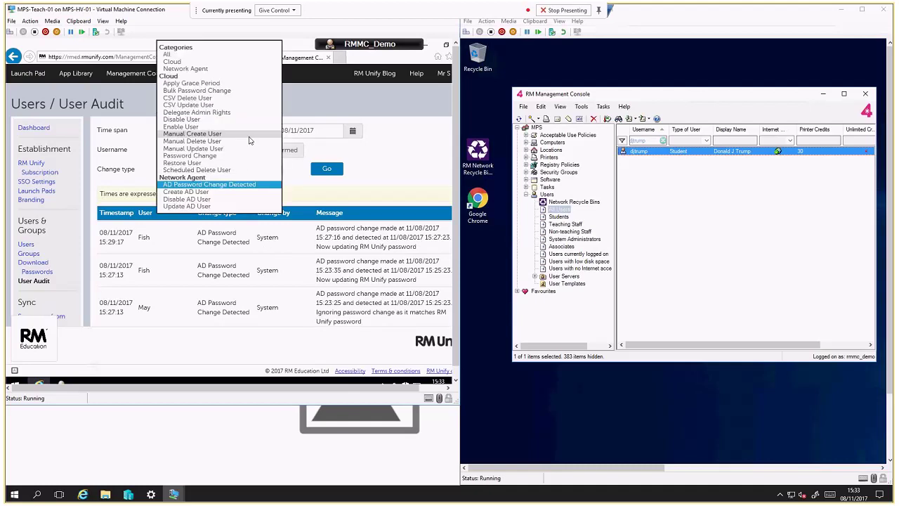
left_click(184, 119)
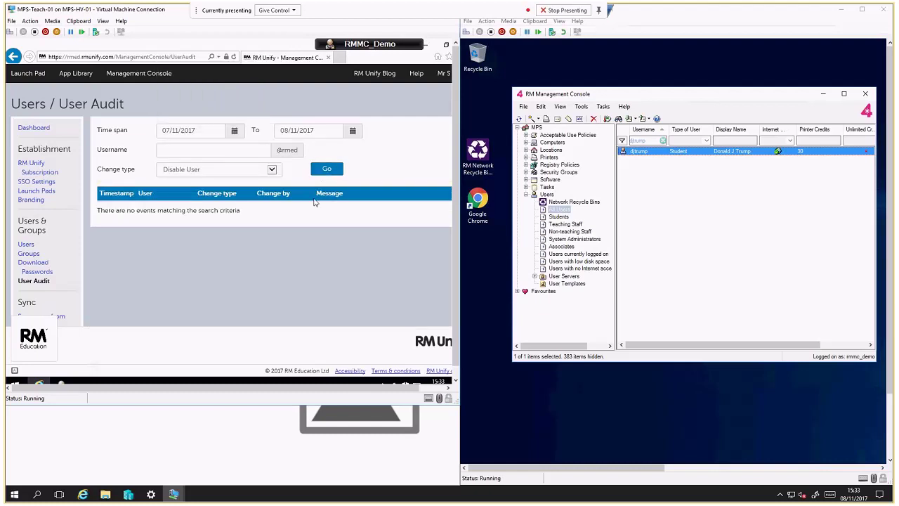
left_click(274, 170)
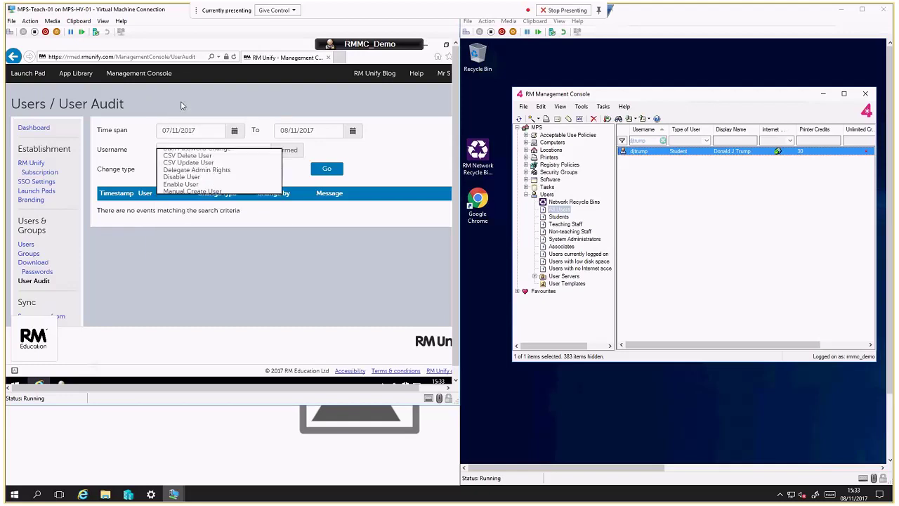
- Search the audit for the span 29/10/2017 to 31/10/2017
left_click(231, 139)
left_click(235, 131)
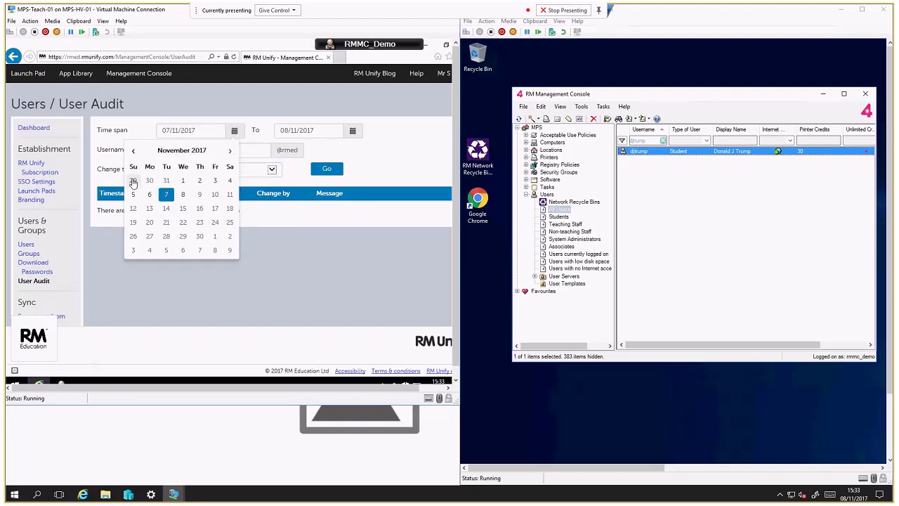
left_click(133, 182)
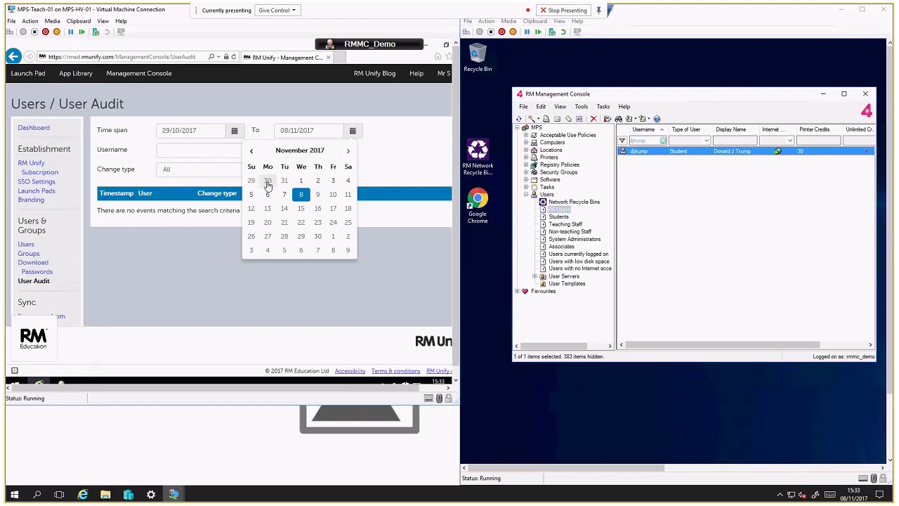
left_click(284, 180)
left_click(326, 168)
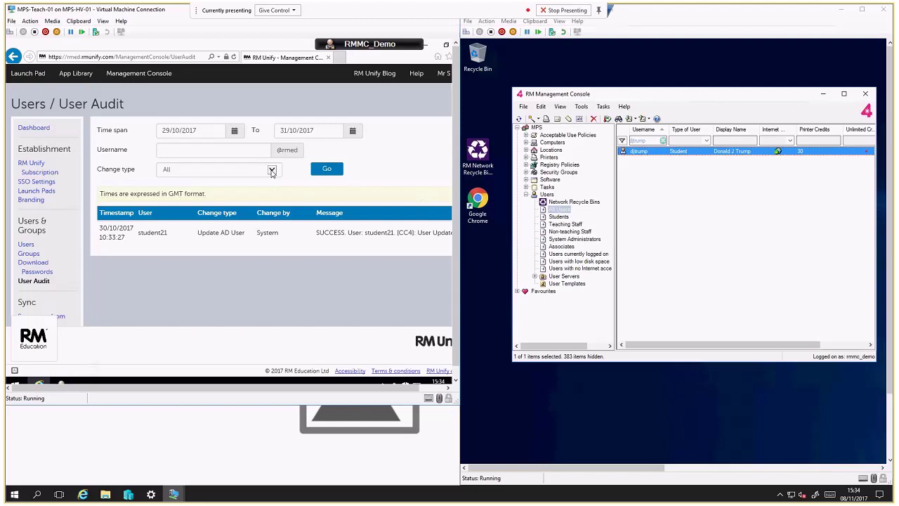
- Include all change types and extend the end date to 08/11/2017, then rerun the search
left_click(271, 171)
left_click(271, 169)
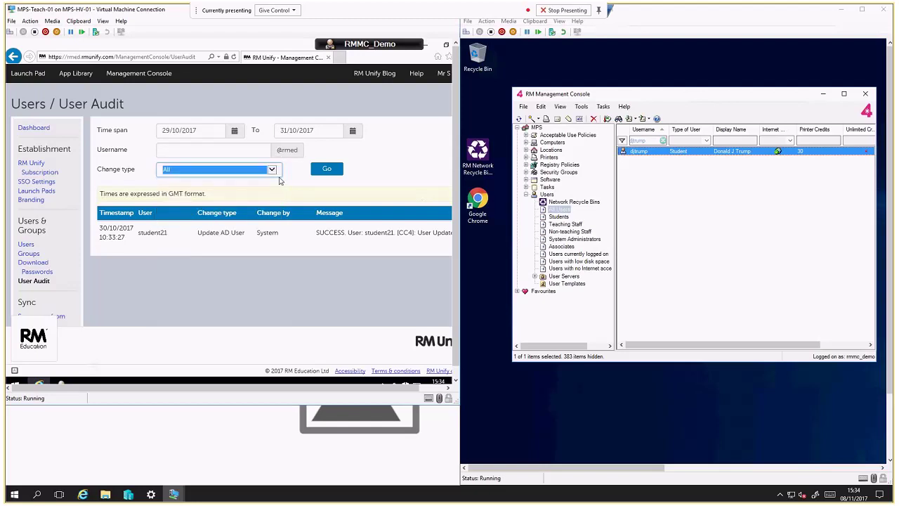
left_click(327, 170)
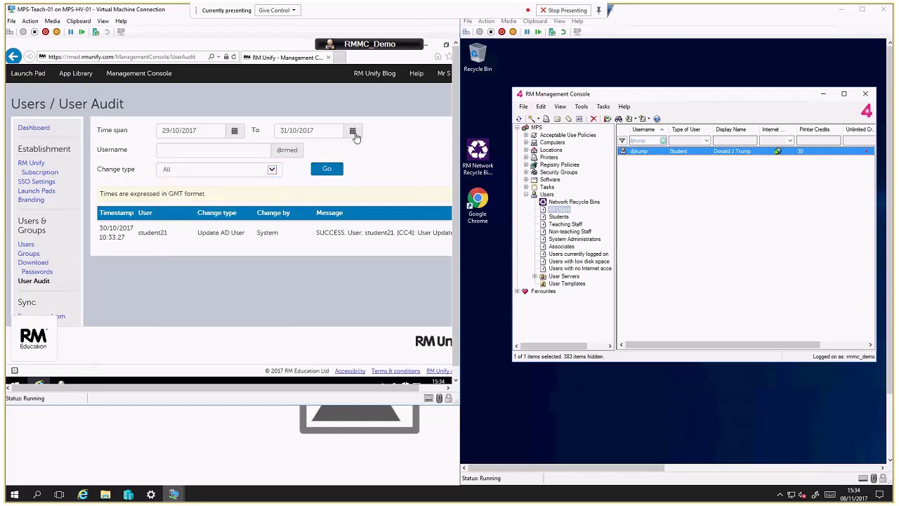
left_click(354, 134)
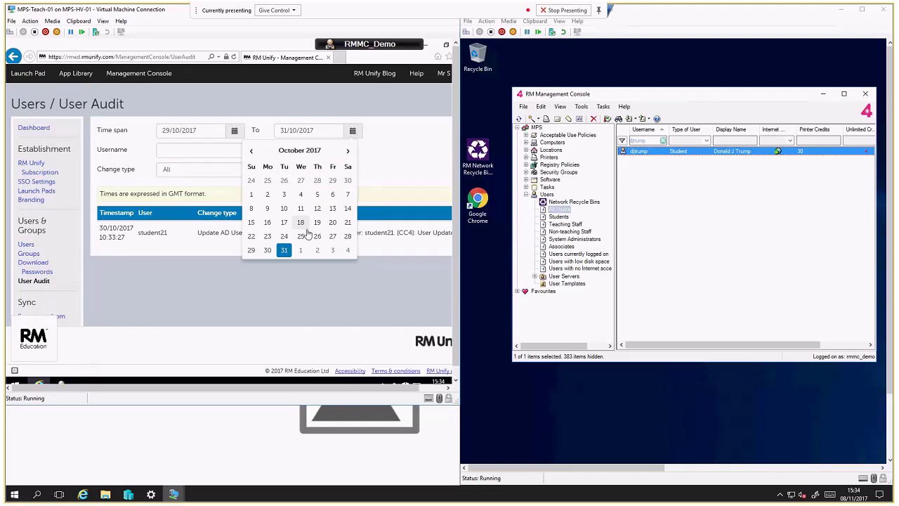
left_click(348, 151)
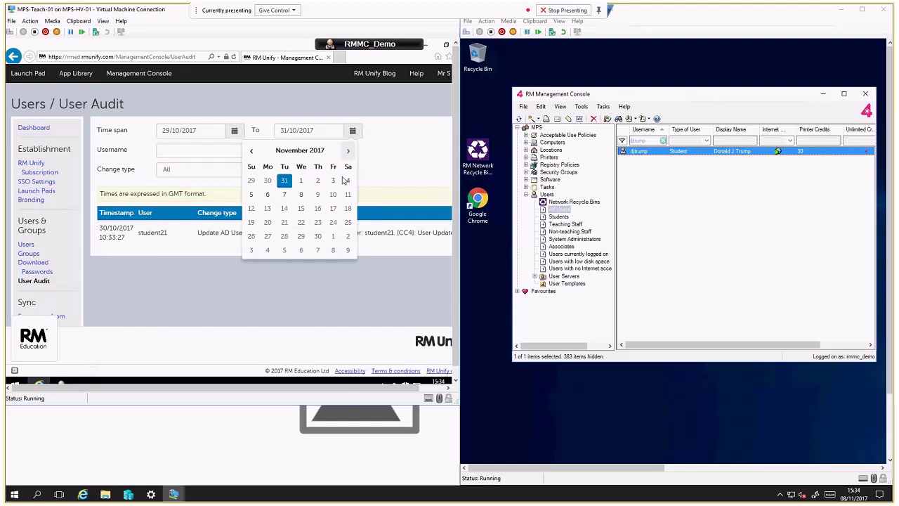
left_click(301, 195)
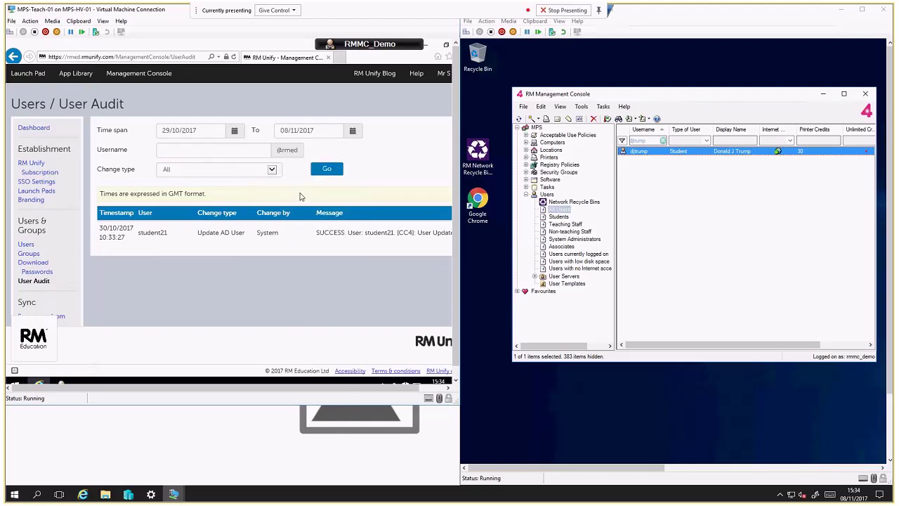
left_click(337, 170)
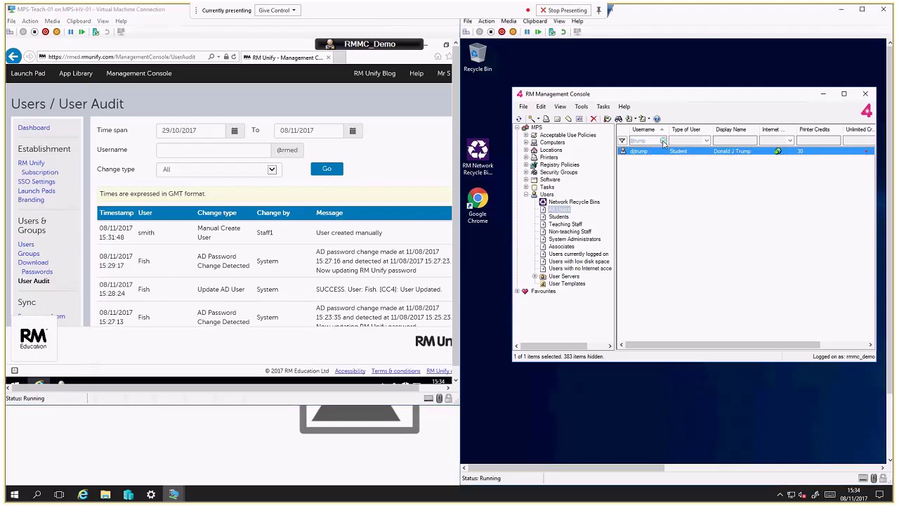
- Scroll the audit table, highlighting the May AD user creation times and a manual creation time
scroll(231, 289, "down", 1)
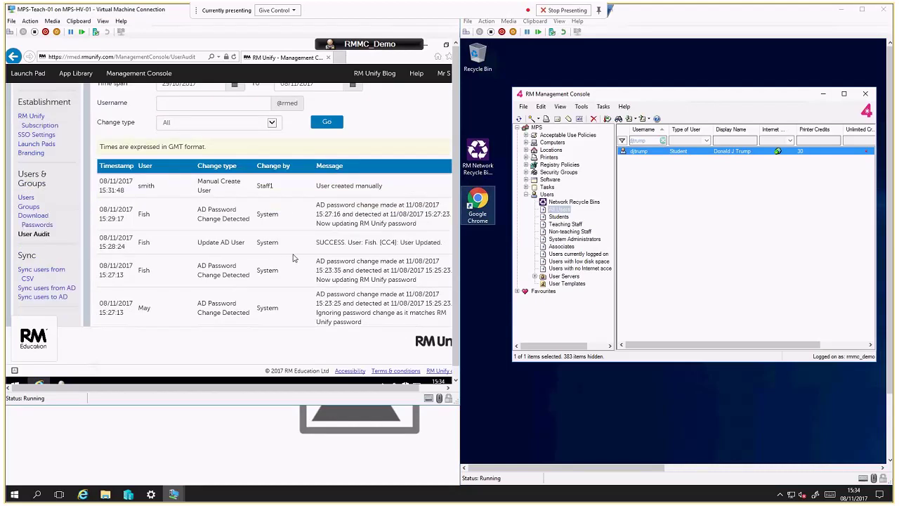
scroll(295, 258, "down", 2)
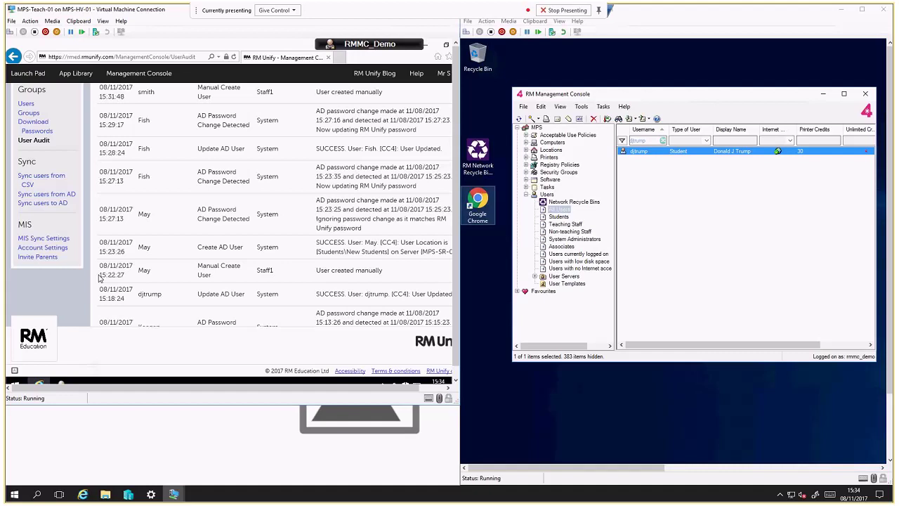
left_click_drag(99, 275, 132, 252)
left_click(101, 251)
left_click(145, 261)
scroll(170, 267, "down", 1)
scroll(170, 267, "down", 1)
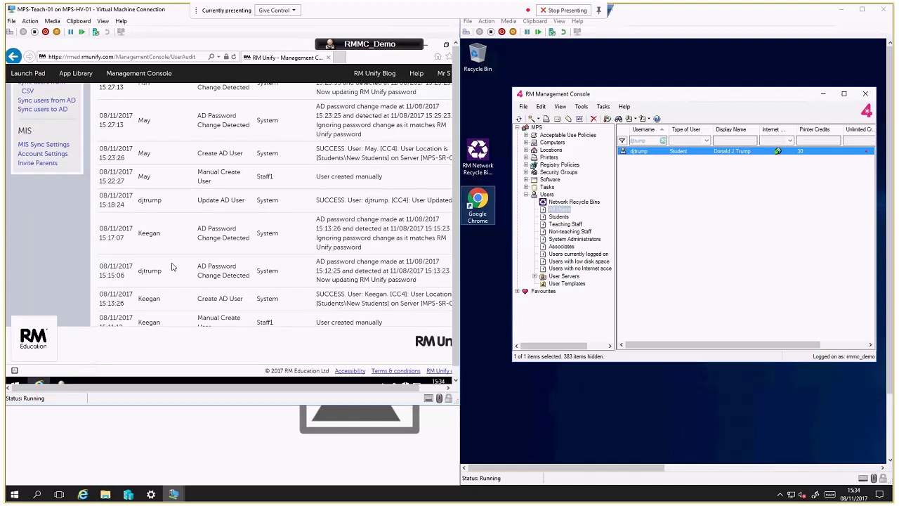
scroll(176, 266, "down", 2)
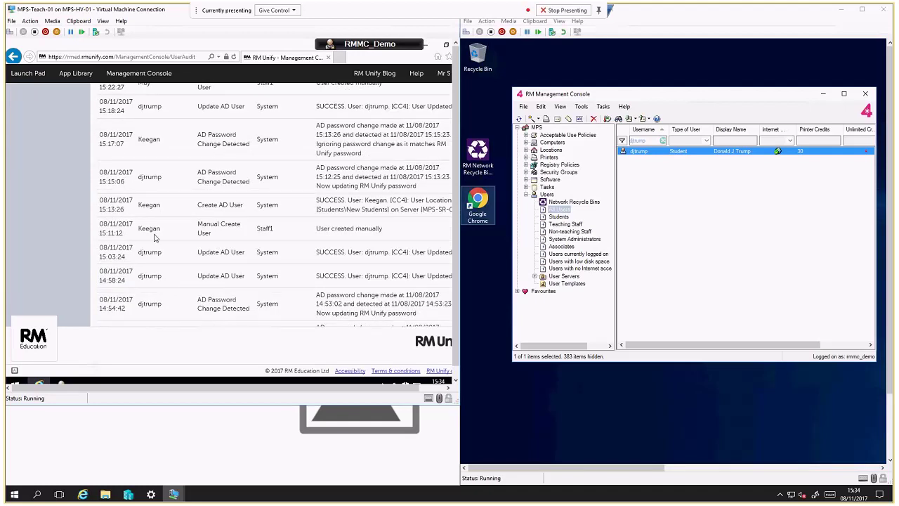
left_click_drag(129, 239, 128, 213)
- Refresh the audit results to show the latest password-change and creation events
scroll(128, 213, "up", 10)
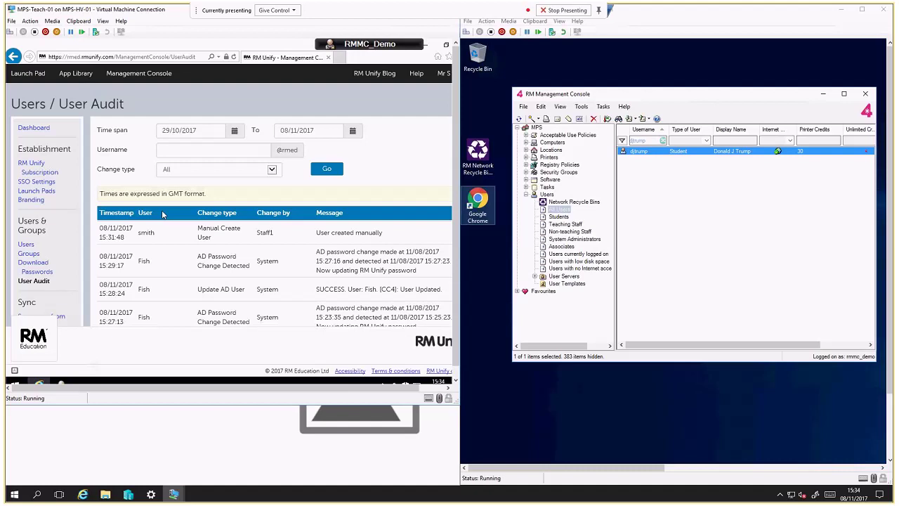
left_click(327, 170)
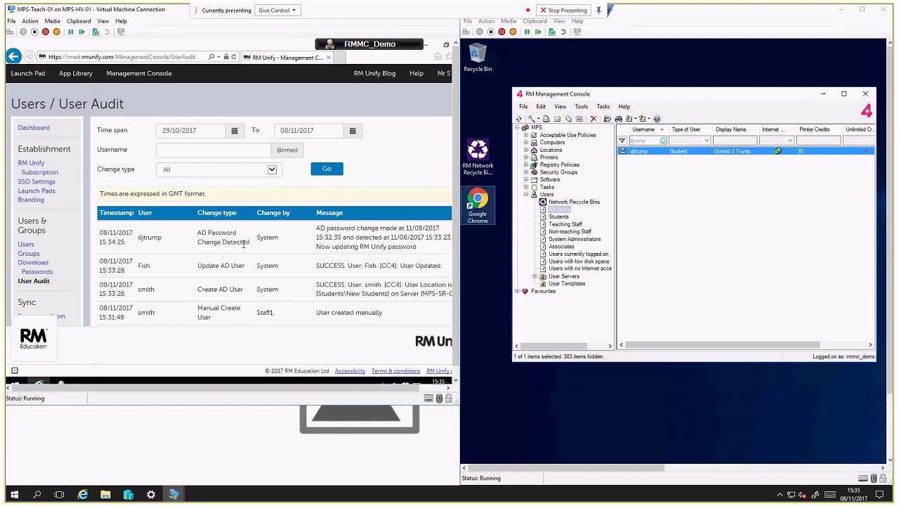
scroll(256, 287, "down", 1)
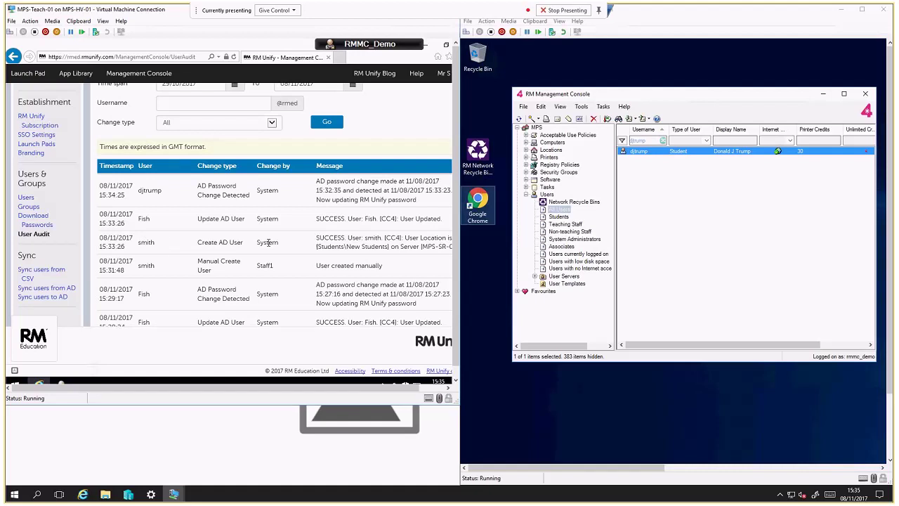
- Clear the Username filter, toggle Students and All Users, then filter to the new student's username
left_click(660, 144)
left_click(662, 142)
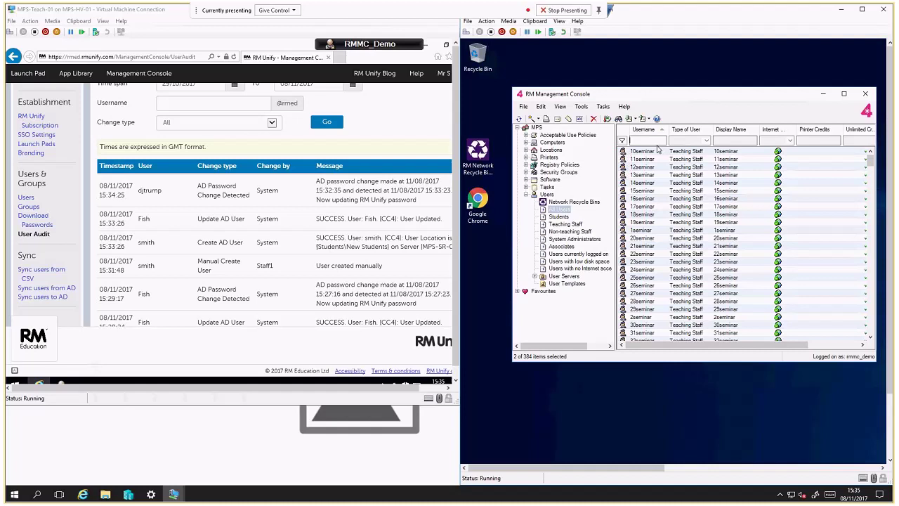
left_click(649, 141)
type("smith")
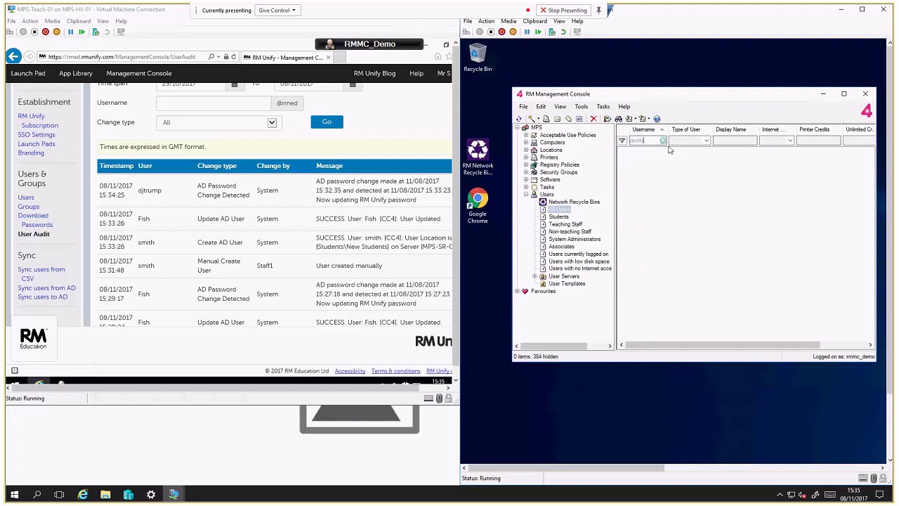
left_click(558, 217)
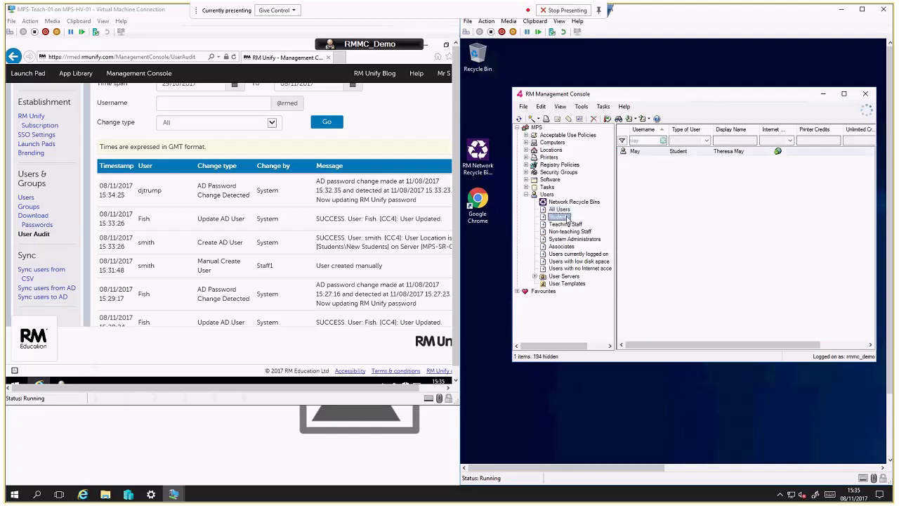
left_click(663, 140)
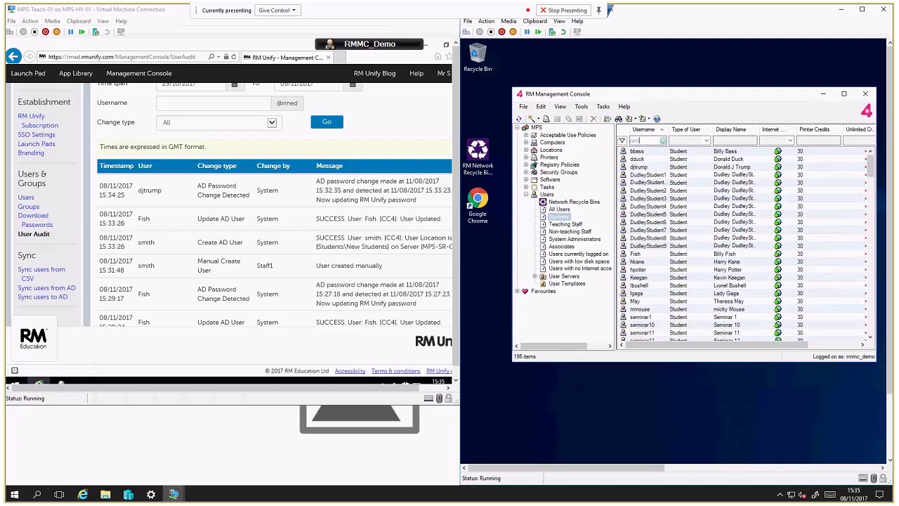
left_click(560, 209)
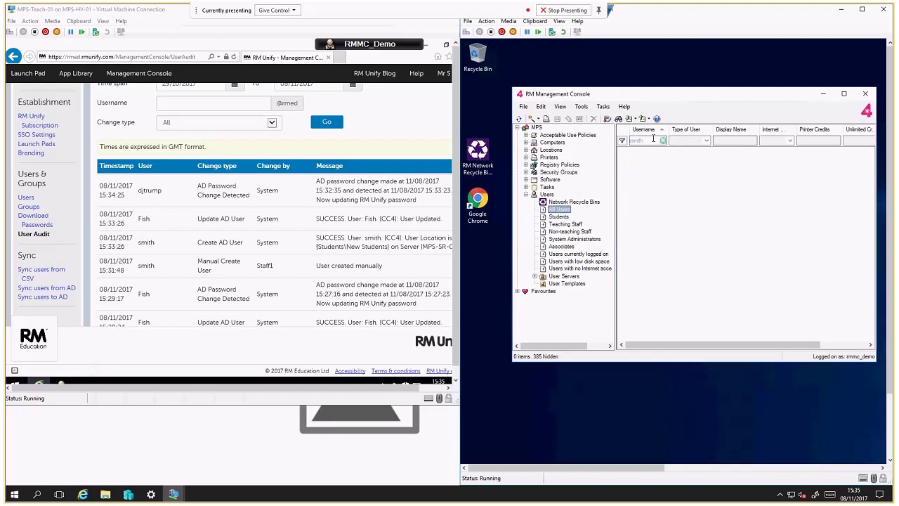
key("BackSpace")
key("BackSpace")
key("BackSpace")
key("BackSpace")
key("BackSpace")
type("sm")
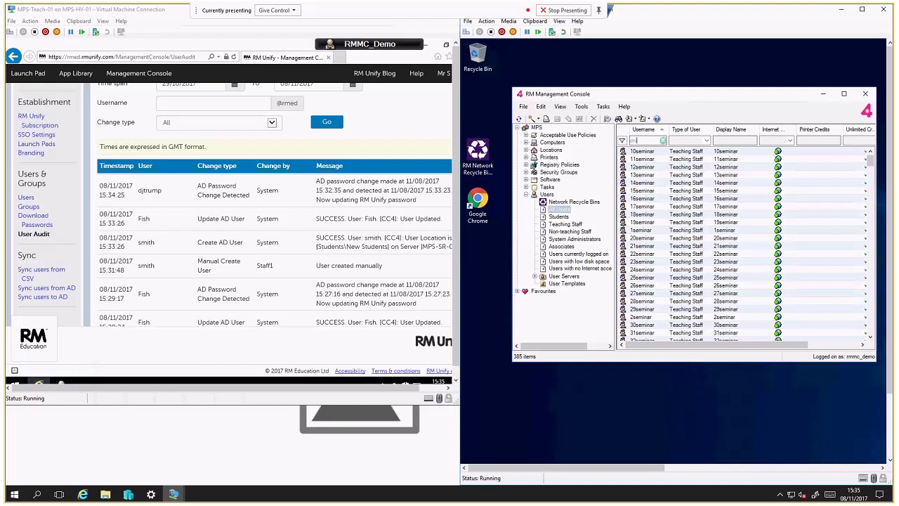
type("ith")
key("Return")
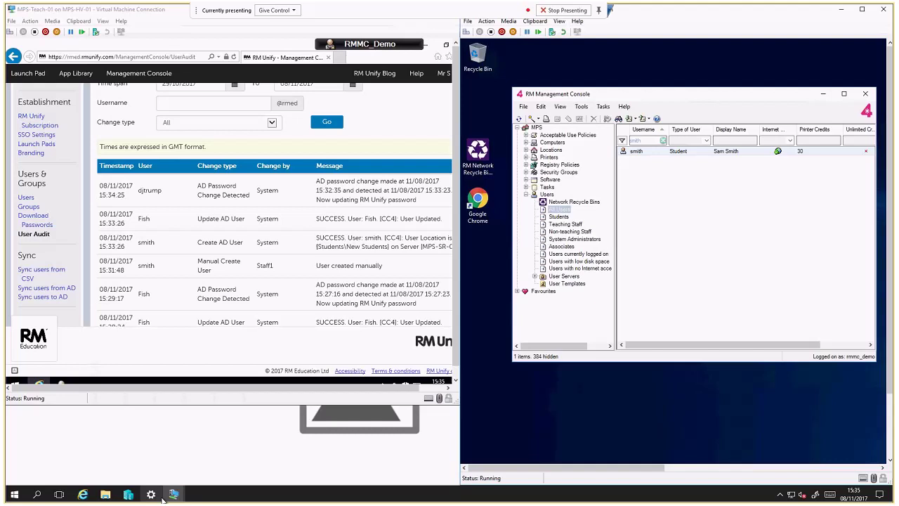
mouse_move(177, 493)
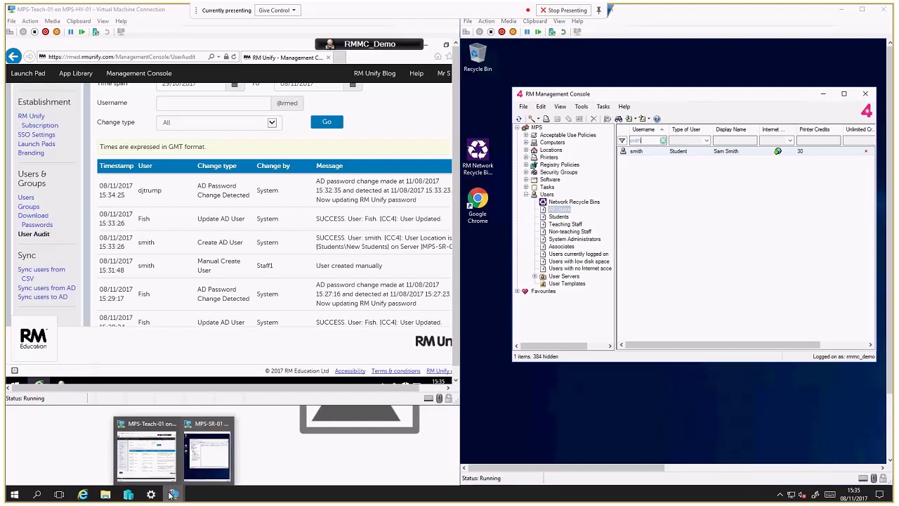
- Connect to the MPS-IT-01 VM in Hyper-V Manager and sign out the current user
left_click(129, 496)
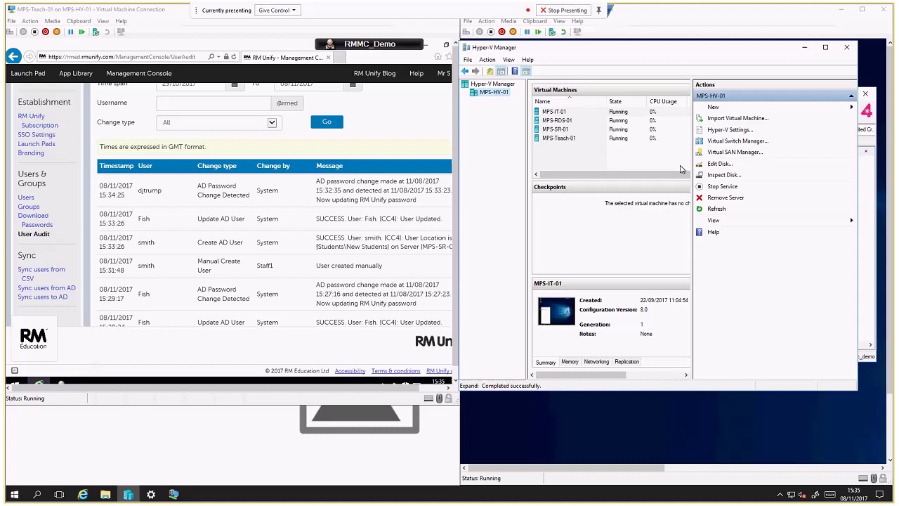
double_click(560, 115)
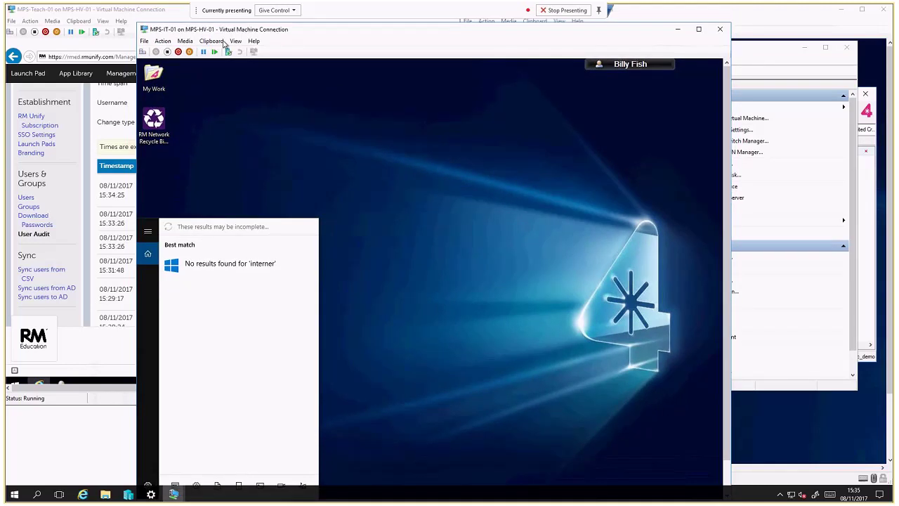
left_click(162, 41)
left_click(175, 55)
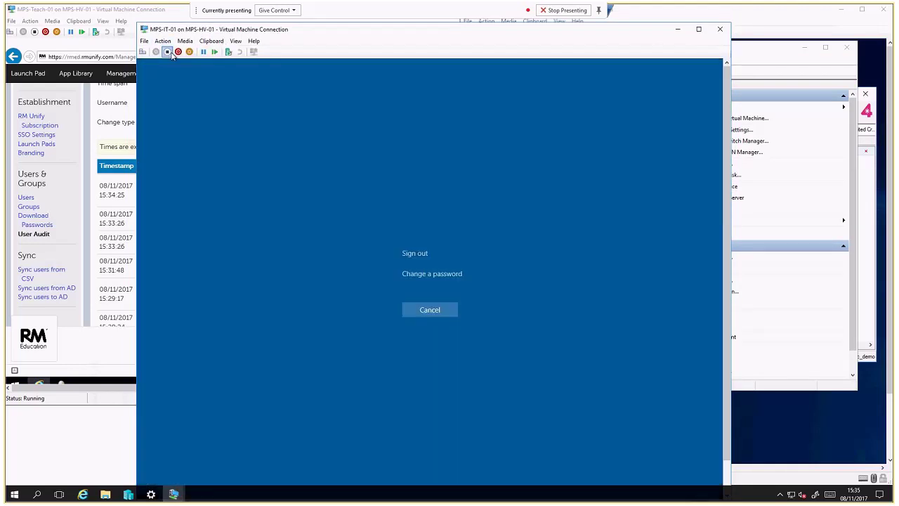
left_click(415, 254)
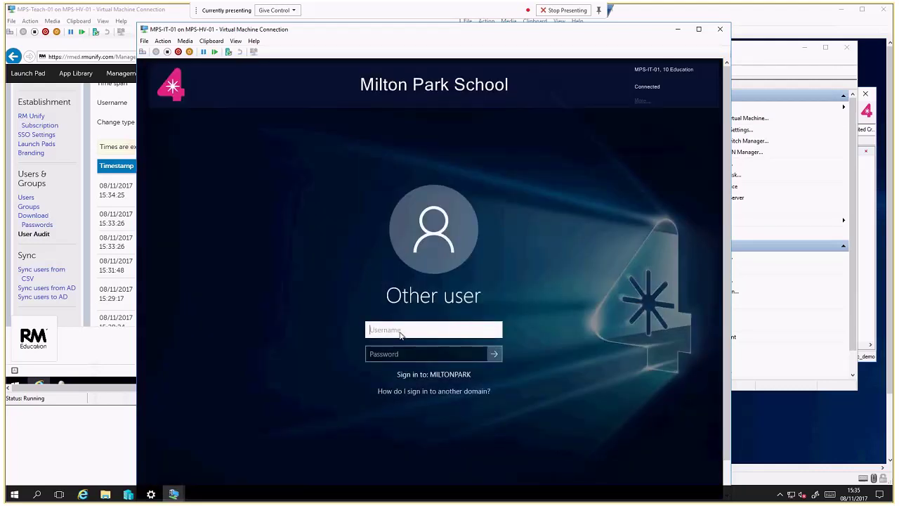
- Sign in to the VM with the student's username and password, then reposition the window
type("djtrump")
left_click(396, 356)
type("*****")
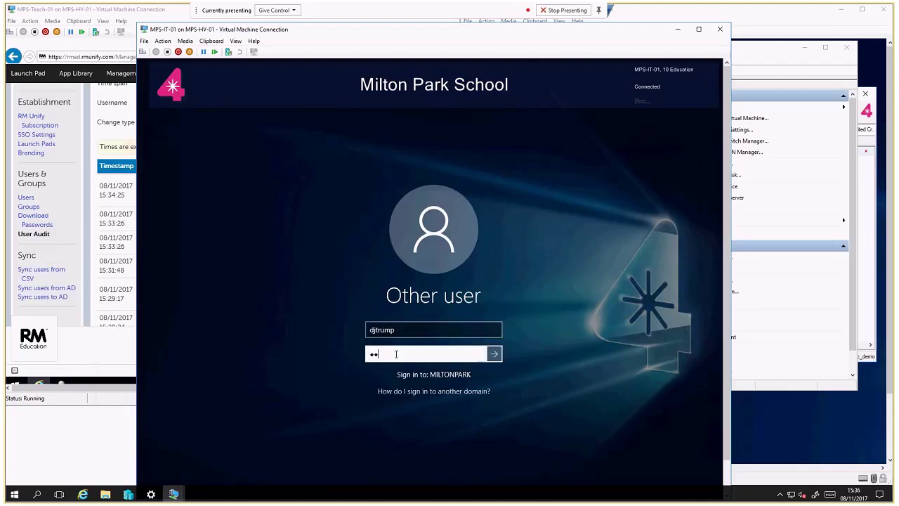
key("Return")
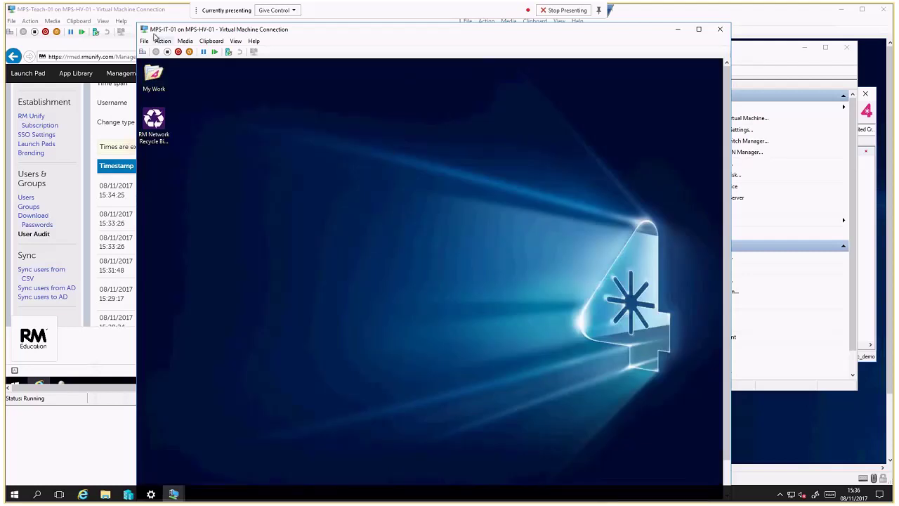
left_click_drag(155, 35, 122, 11)
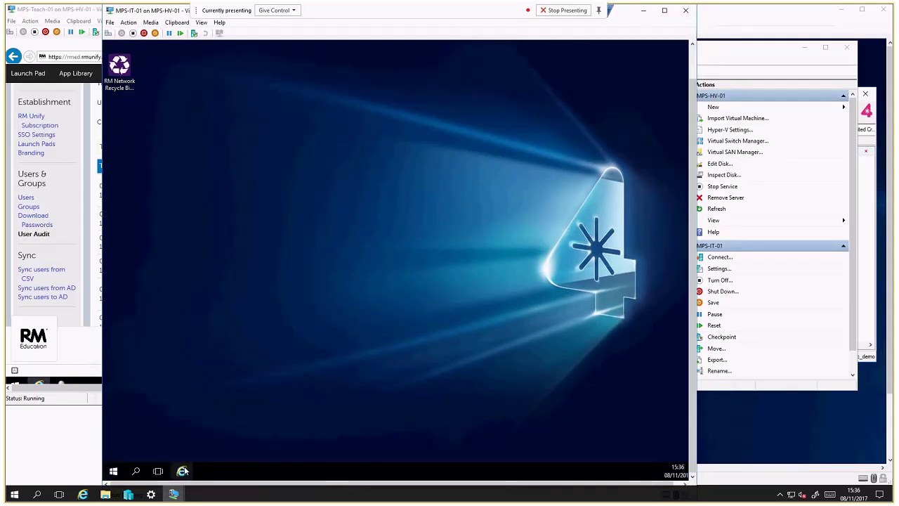
- Load the RM Unify launch pad in Internet Explorer on the VM, then minimize the VM and Hyper-V windows
left_click(181, 470)
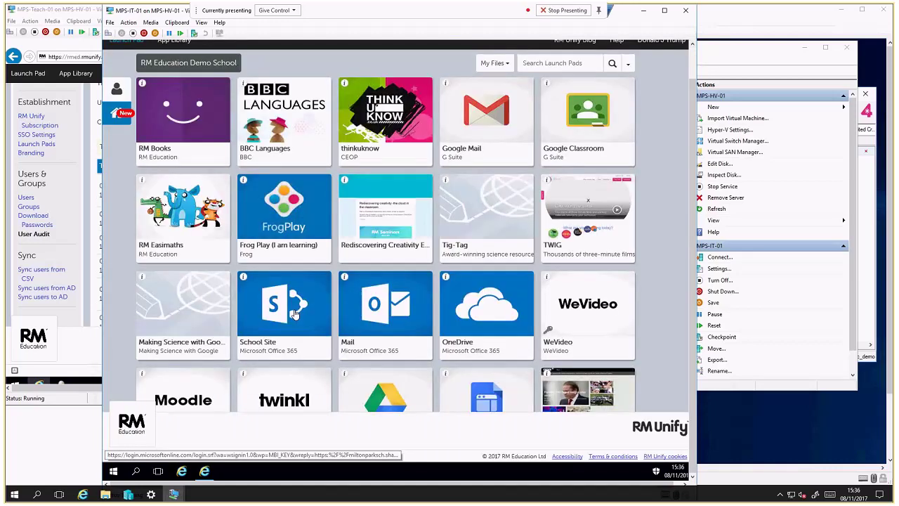
left_click(295, 314)
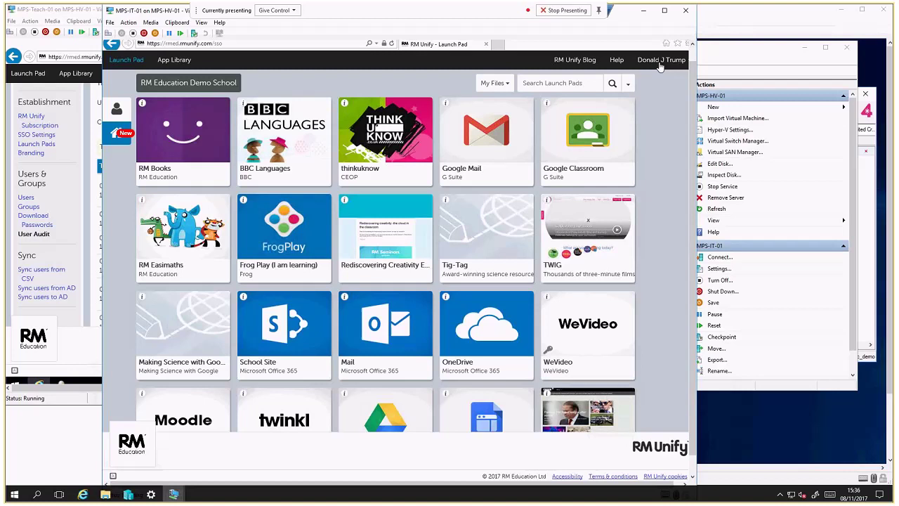
left_click(644, 13)
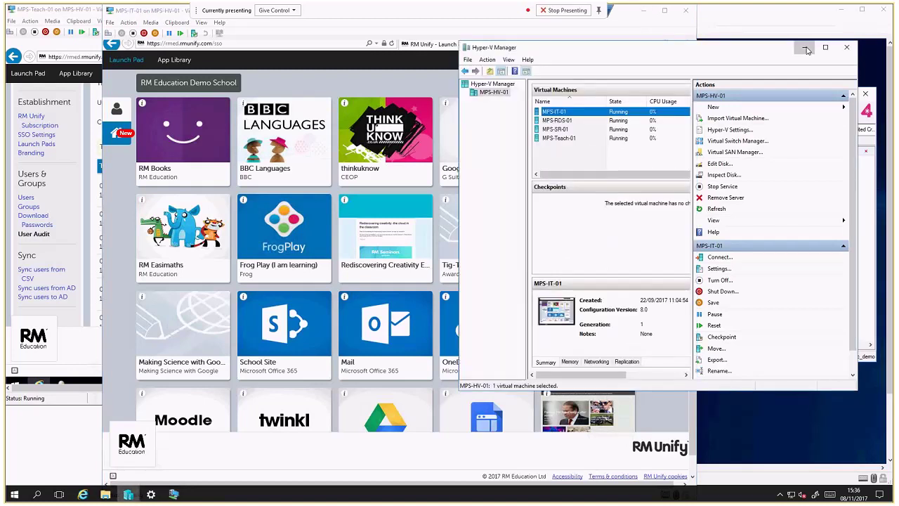
left_click(643, 11)
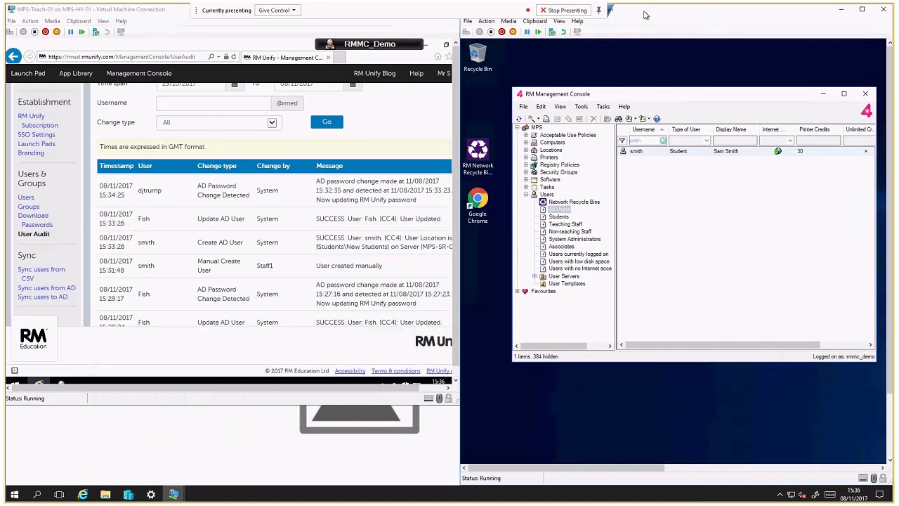
left_click(664, 140)
- Minimize and move the Virtual Machine windows aside so the RM Unify sync diagram slide is fully visible
left_click(842, 11)
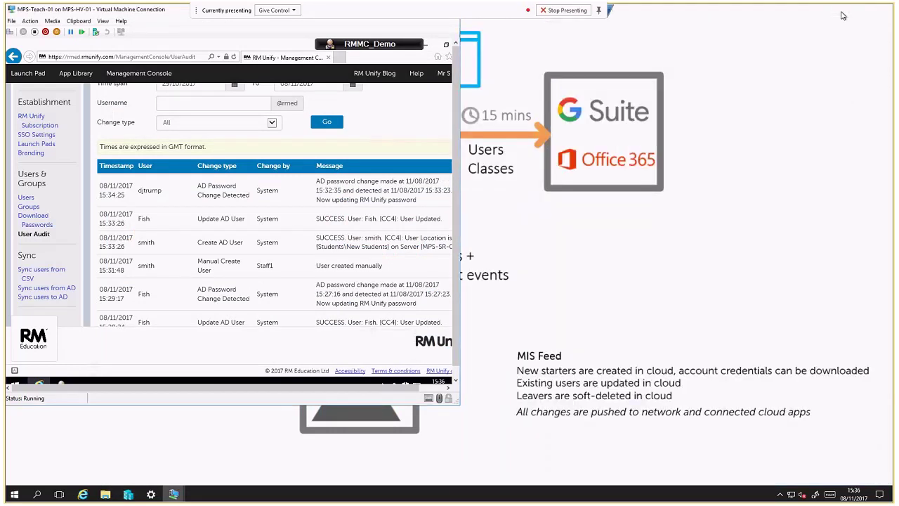
left_click_drag(125, 15, 366, 106)
left_click(543, 94)
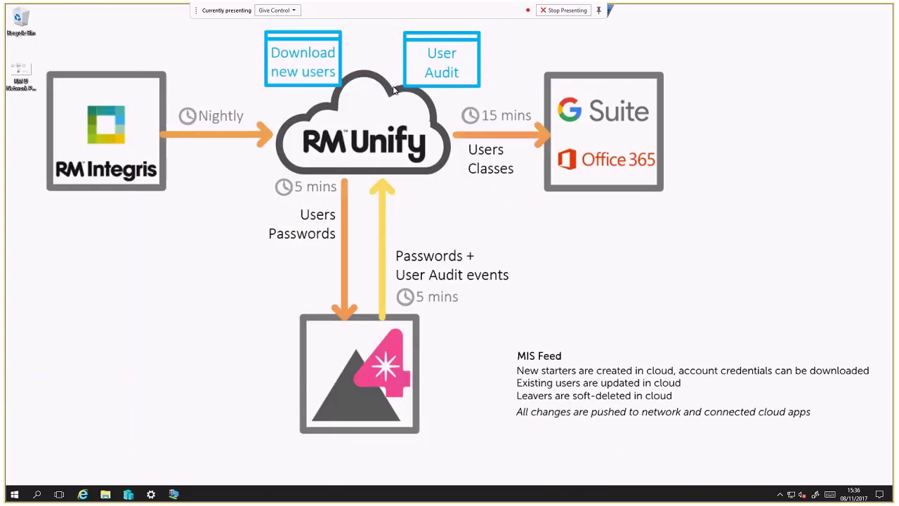